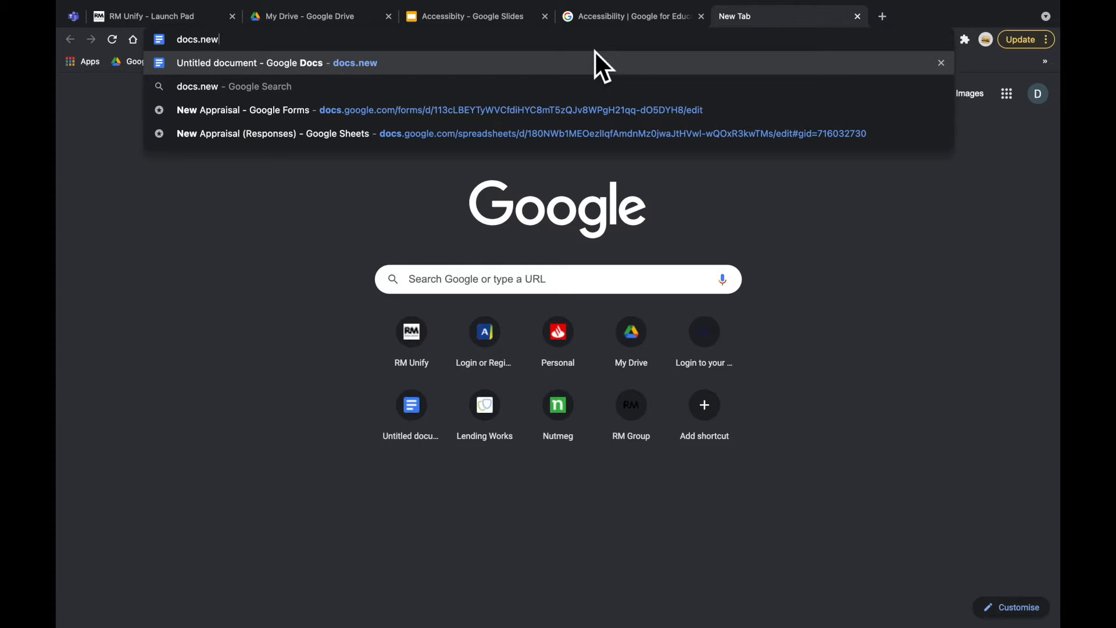
- Create a new Google Docs document and title it "Accessibility"
{"action": "key", "text": "Return"}
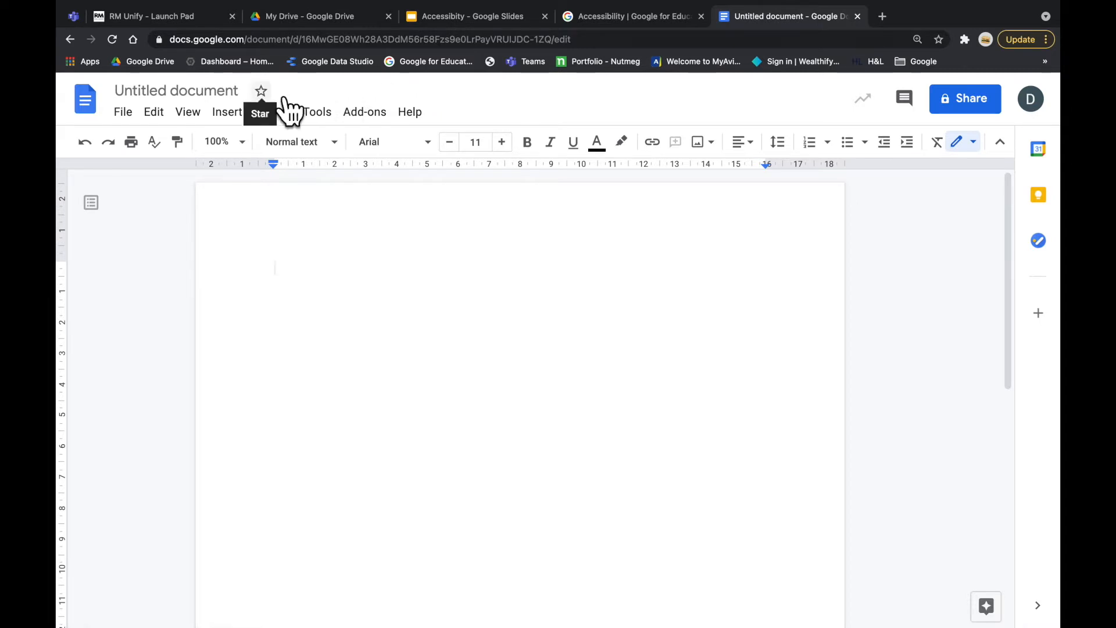
{"action": "left_click", "coordinate": [192, 95]}
{"action": "type", "text": "Accessibility"}
{"action": "key", "text": "Return"}
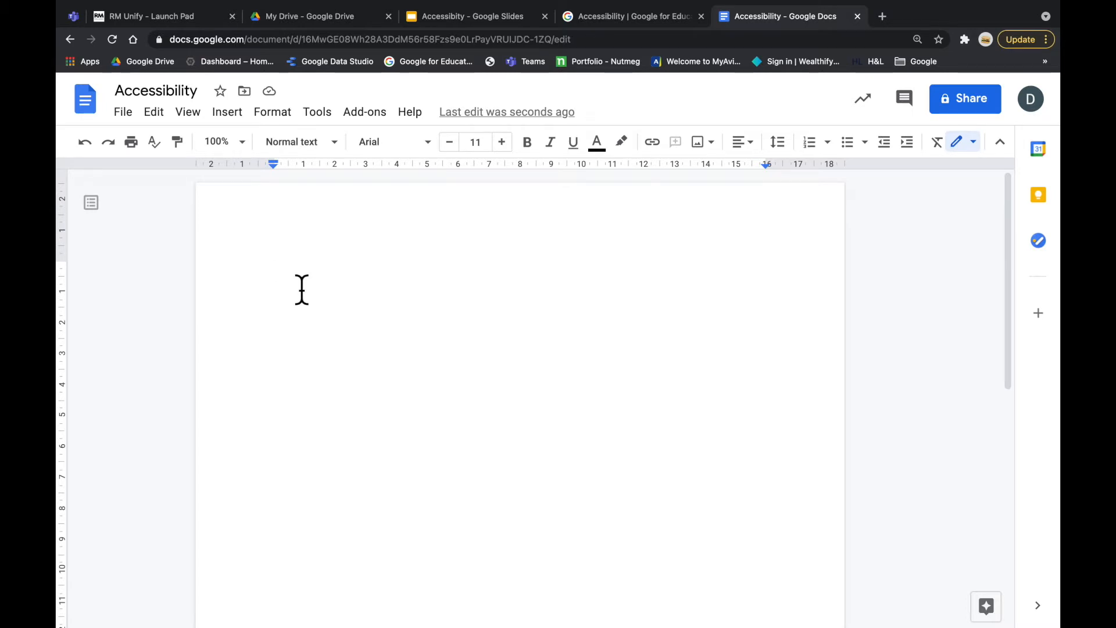
- Dictate two paragraphs about supporting all students and accessible design with voice typing in English (UK), browsing the available dictation languages first
{"action": "left_click", "coordinate": [336, 114]}
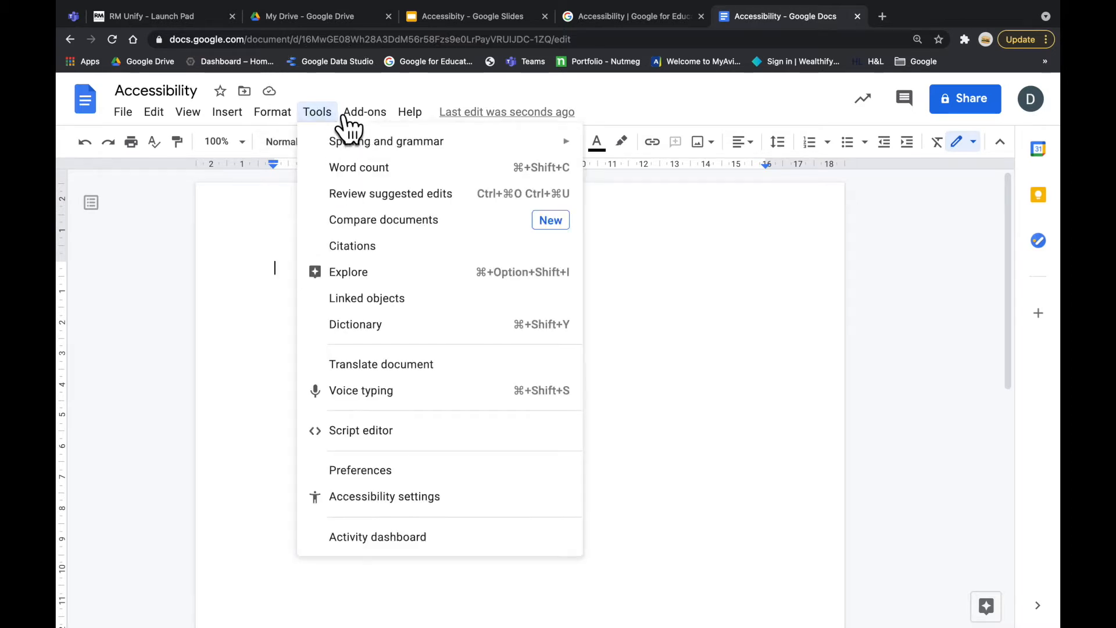
{"action": "left_click", "coordinate": [380, 398]}
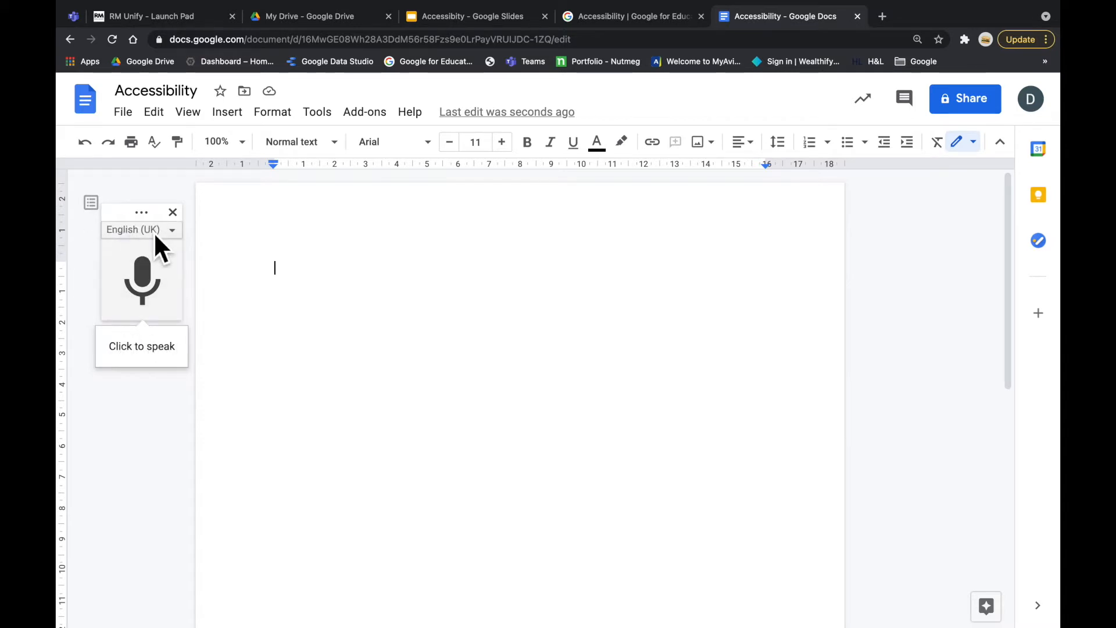
{"action": "left_click", "coordinate": [177, 235]}
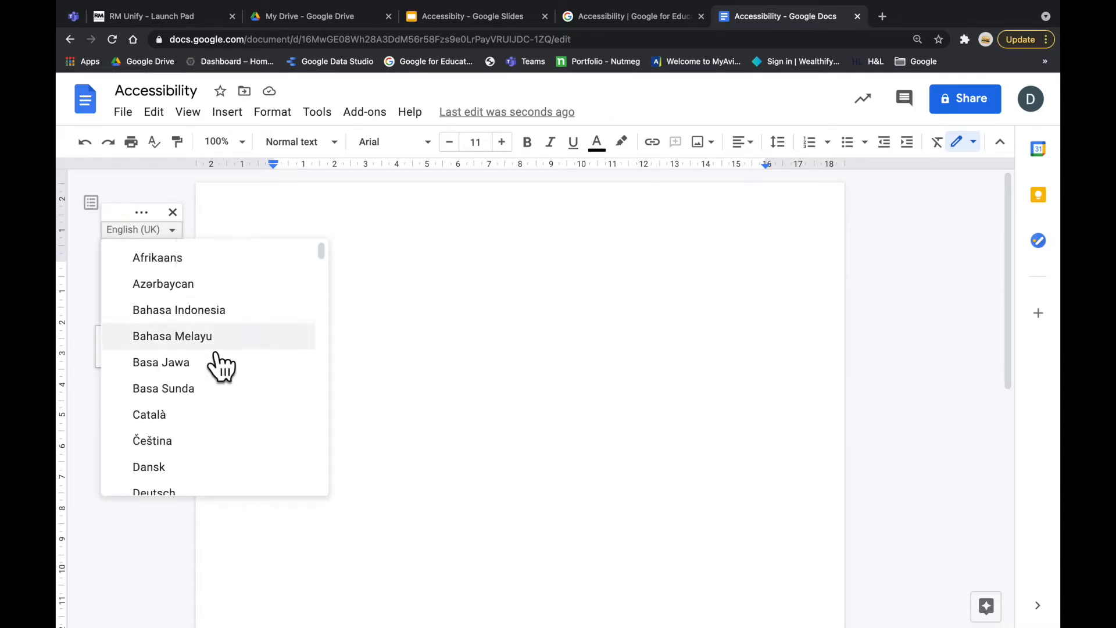
{"action": "scroll", "coordinate": [218, 366], "scroll_direction": "down", "scroll_amount": 1}
{"action": "scroll", "coordinate": [221, 366], "scroll_direction": "down", "scroll_amount": 9}
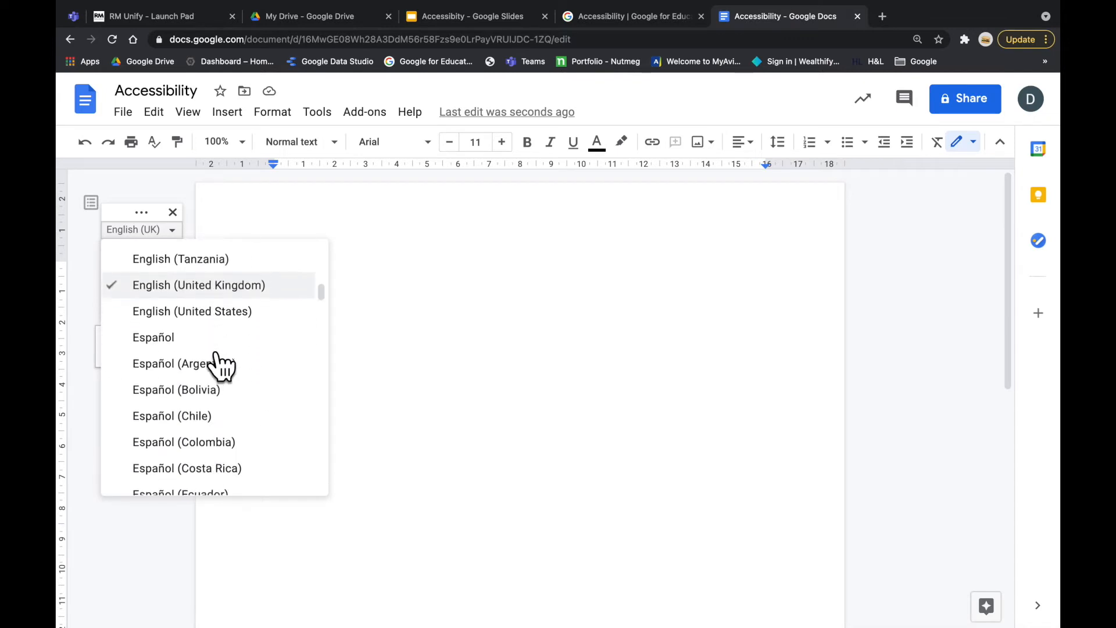
{"action": "scroll", "coordinate": [221, 366], "scroll_direction": "down", "scroll_amount": 3}
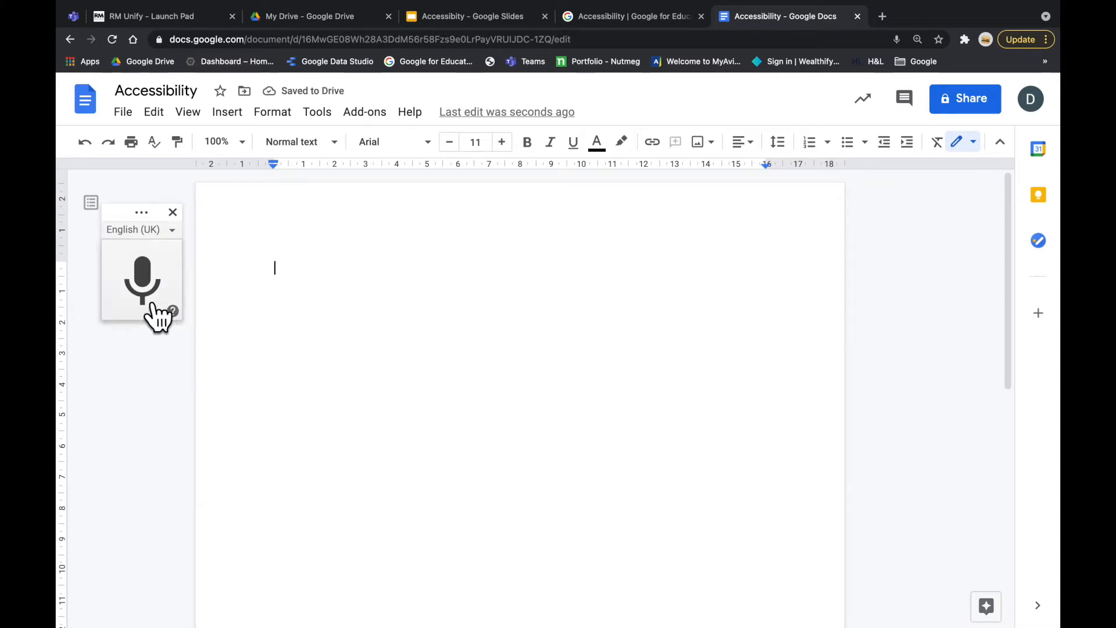
{"action": "left_click", "coordinate": [143, 281]}
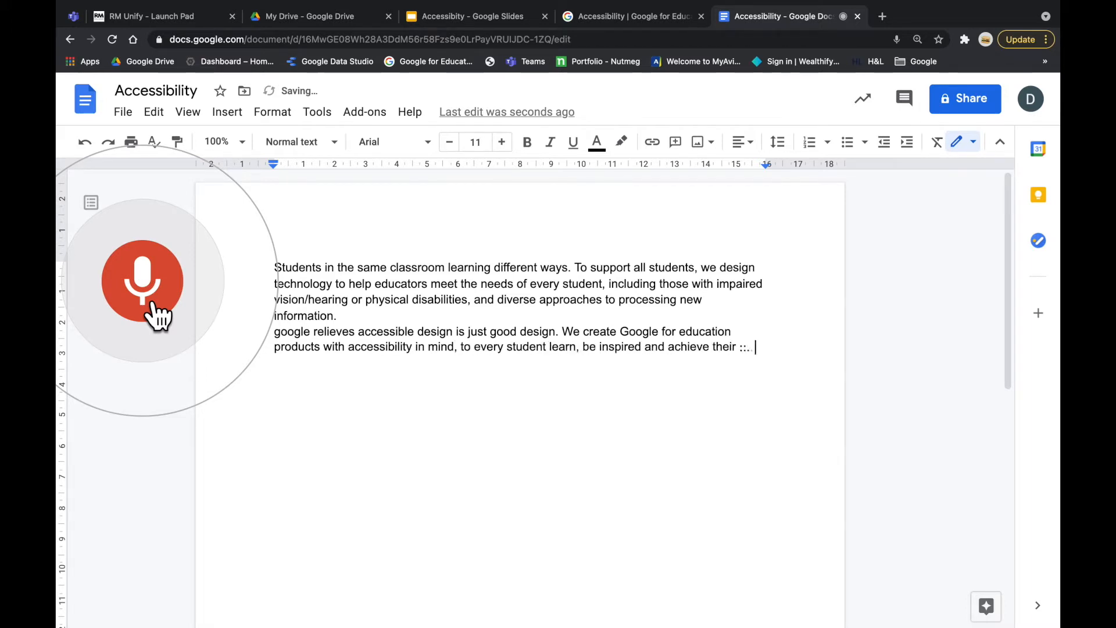
{"action": "left_click", "coordinate": [153, 303]}
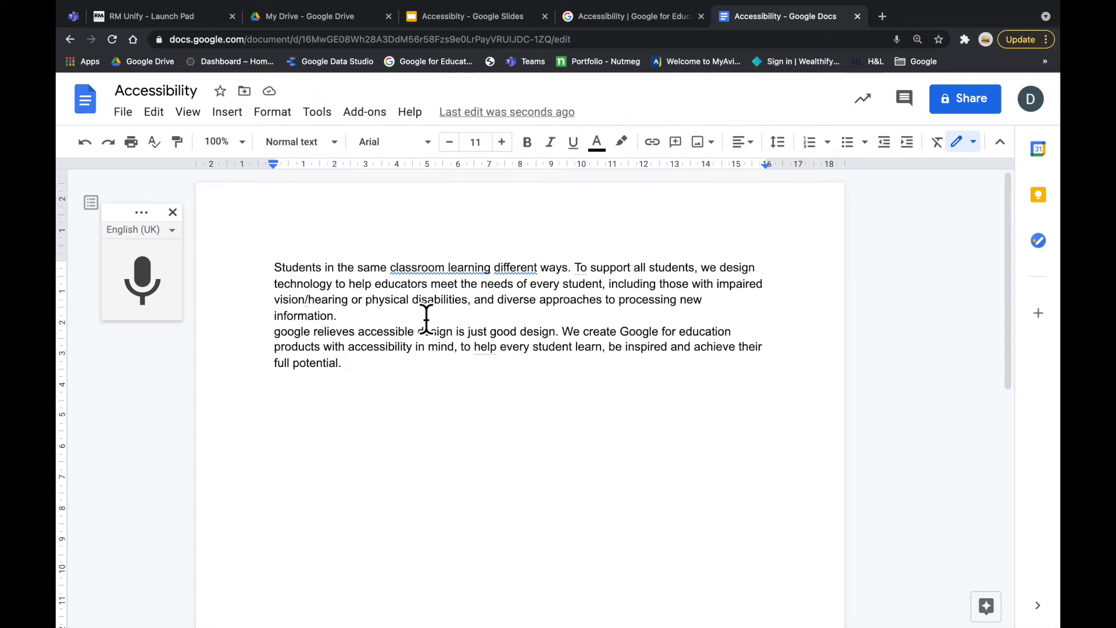
- Correct the dictated phrase "learning different ways" in the first sentence to "learn in different ways"
{"action": "left_click", "coordinate": [483, 266]}
{"action": "key", "text": "Right"}
{"action": "key", "text": "Right"}
{"action": "key", "text": "Right"}
{"action": "key", "text": "BackSpace"}
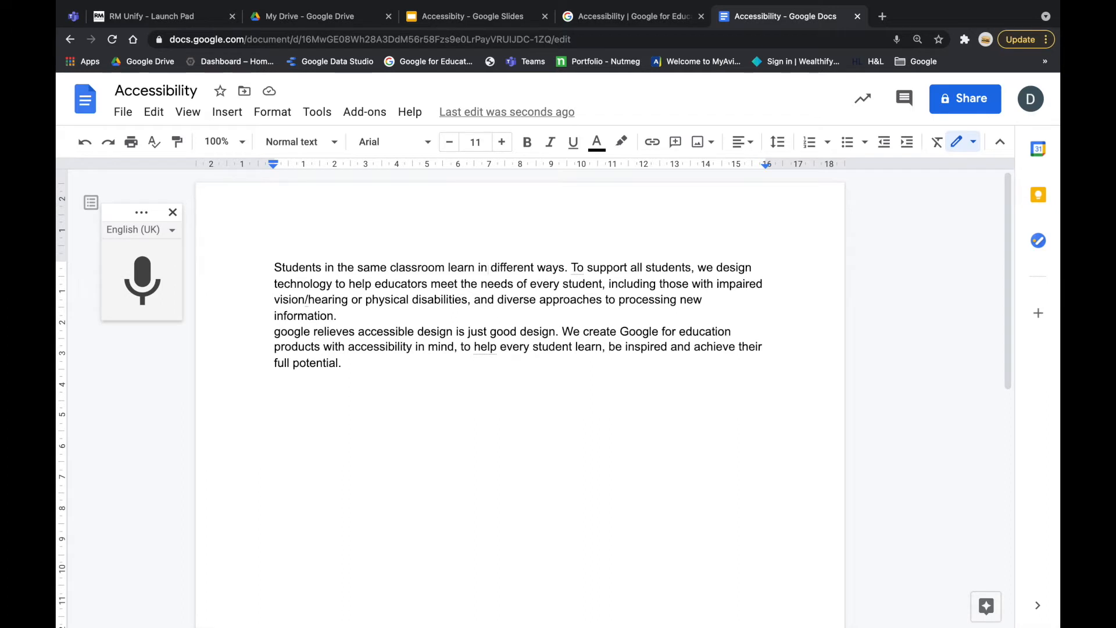
- Create a Polish translation of the document titled "Translated copy of Accessibility"
{"action": "left_click", "coordinate": [317, 113]}
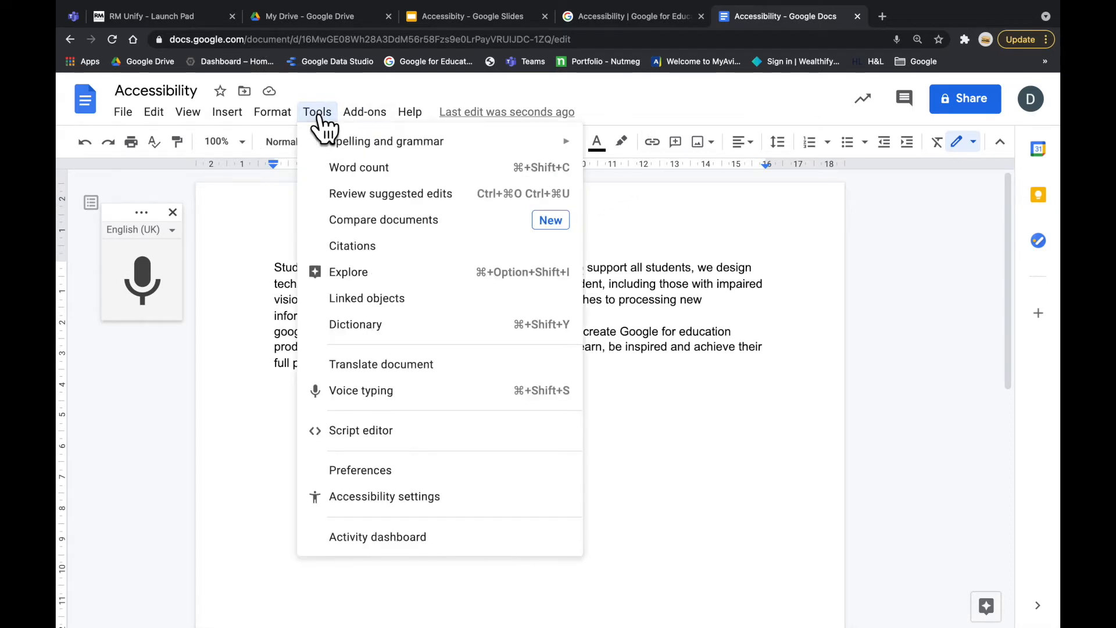
{"action": "left_click", "coordinate": [426, 369]}
{"action": "left_click", "coordinate": [498, 407]}
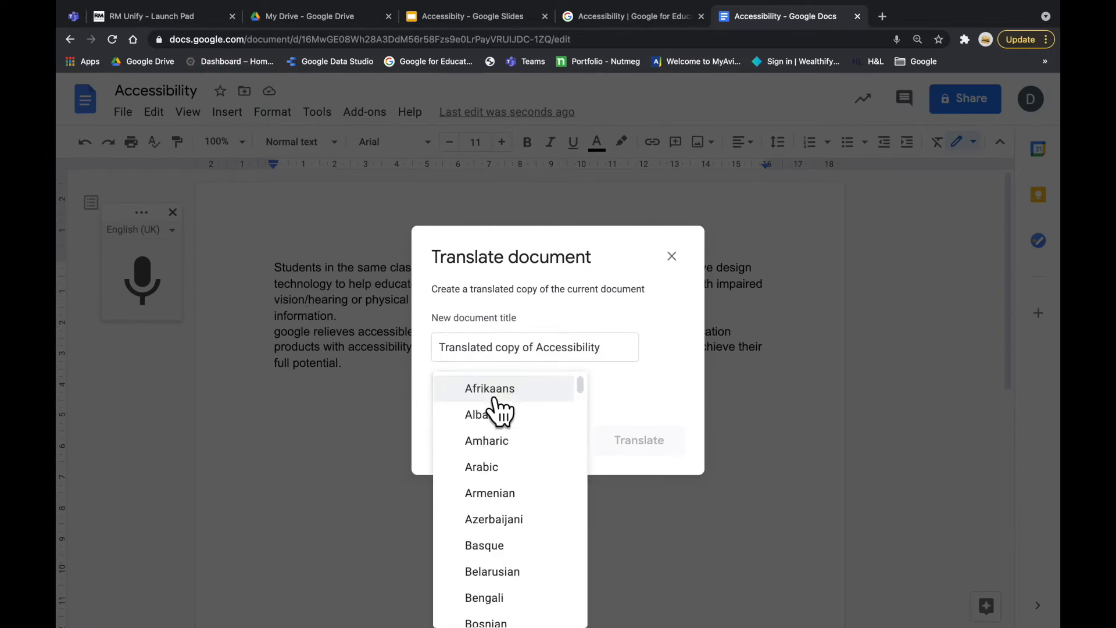
{"action": "scroll", "coordinate": [532, 465], "scroll_direction": "down", "scroll_amount": 5}
{"action": "scroll", "coordinate": [535, 474], "scroll_direction": "down", "scroll_amount": 20}
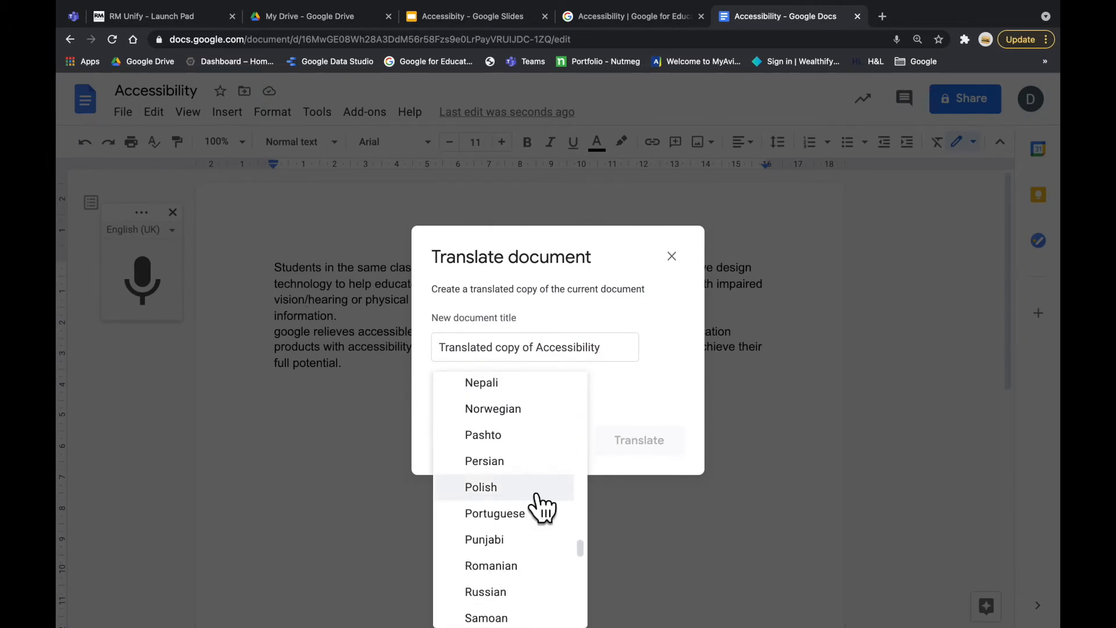
{"action": "left_click", "coordinate": [532, 489]}
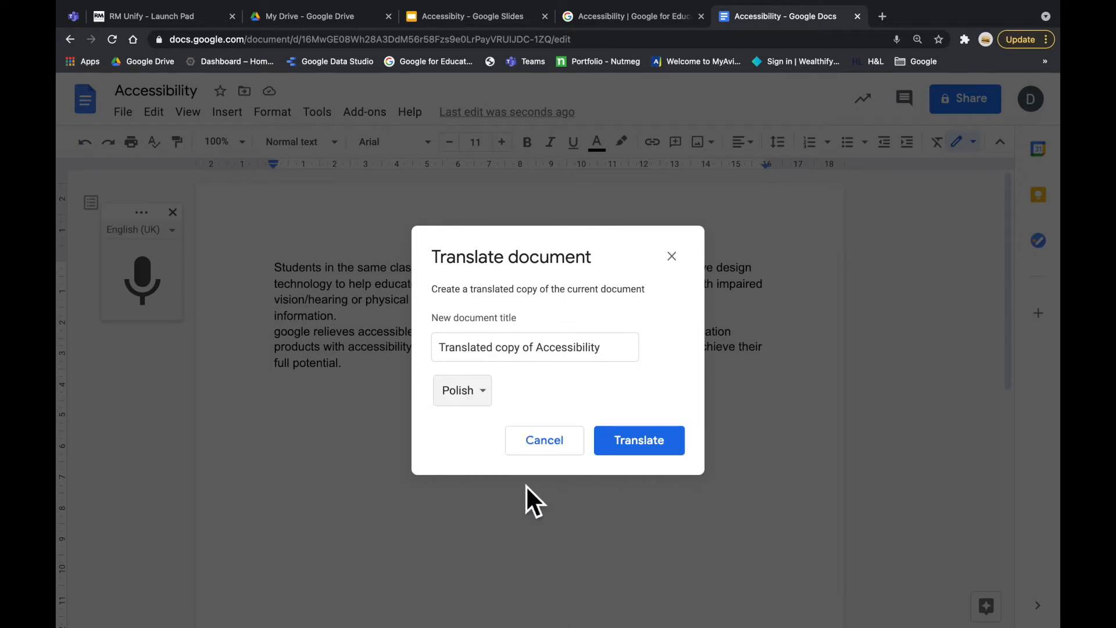
{"action": "left_click", "coordinate": [662, 445]}
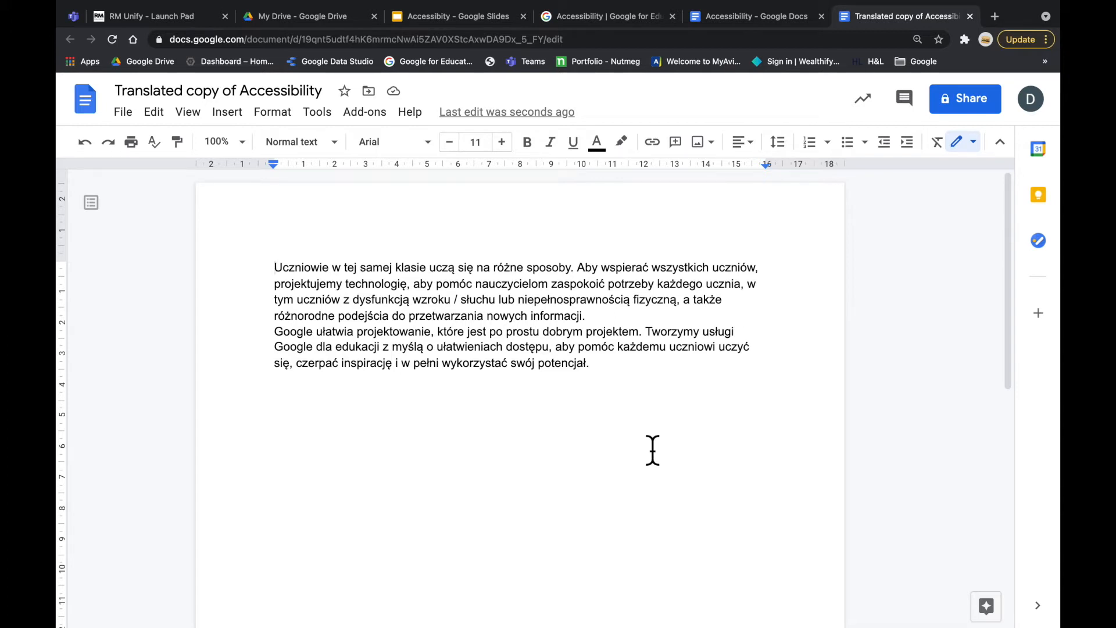
- Open the Drive folder choices for moving the translated copy
{"action": "left_click", "coordinate": [123, 111]}
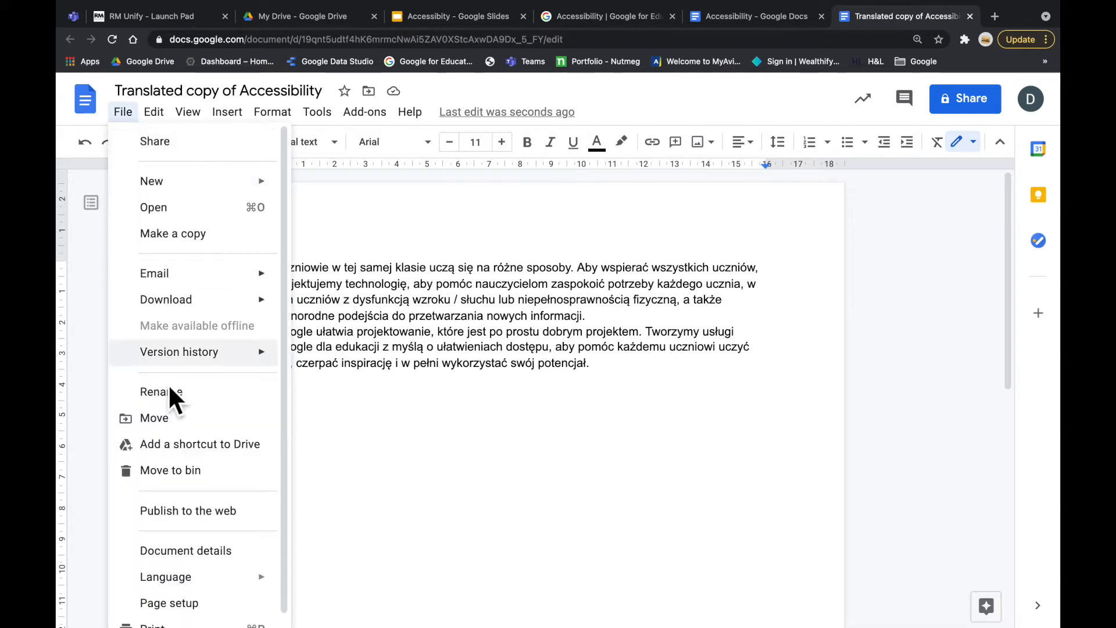
{"action": "left_click", "coordinate": [165, 424]}
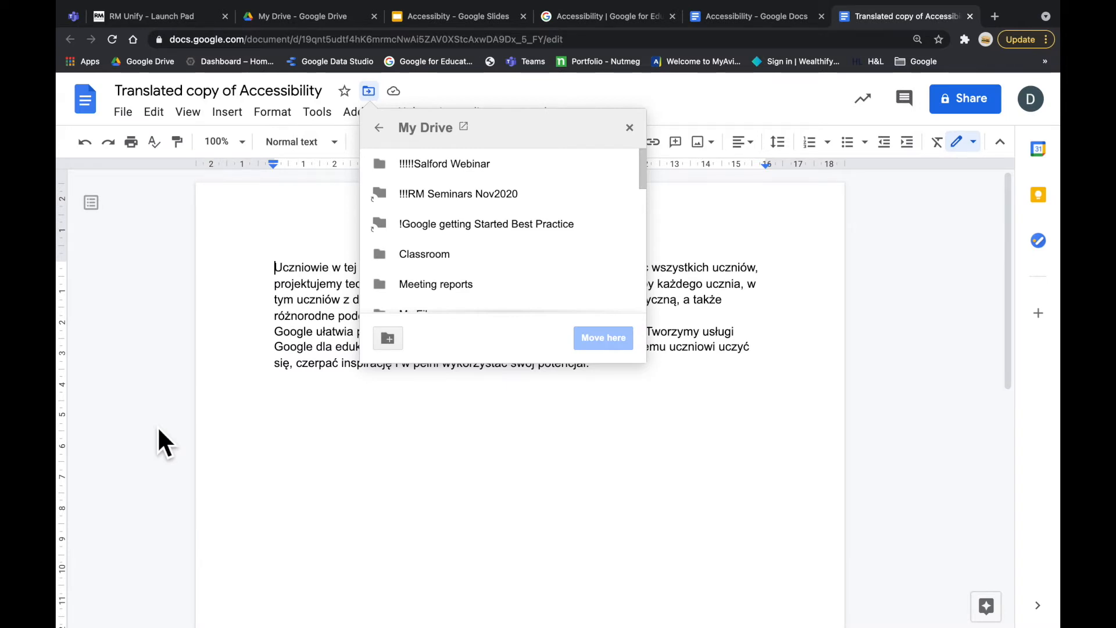
- Return to the original Accessibility document and add the Lexend Deca font to its font list
{"action": "left_click", "coordinate": [763, 18]}
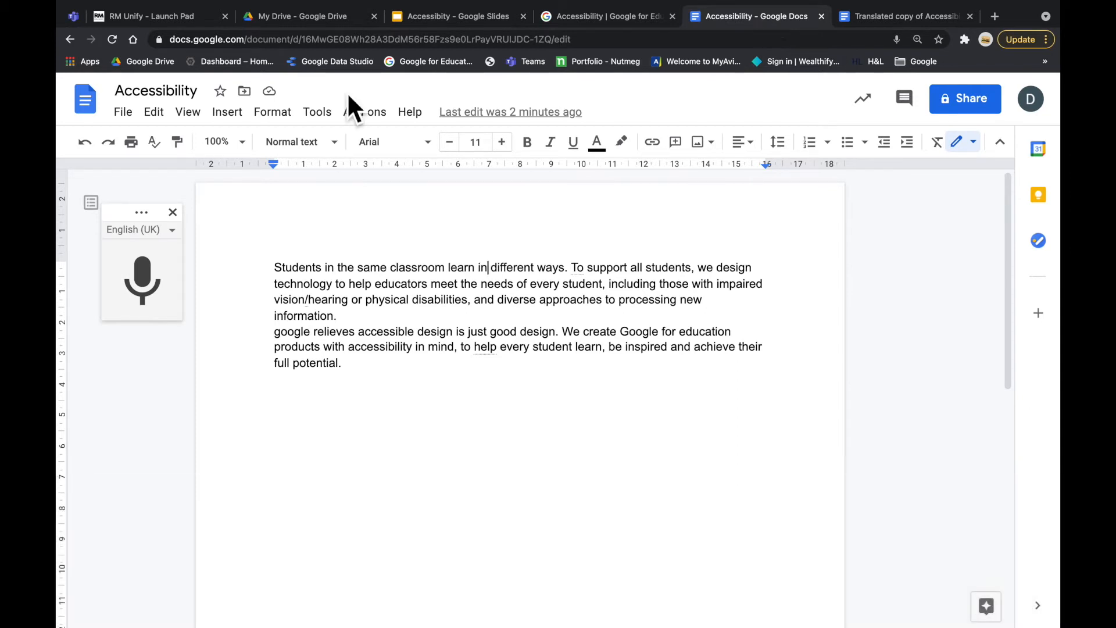
{"action": "left_click", "coordinate": [430, 141]}
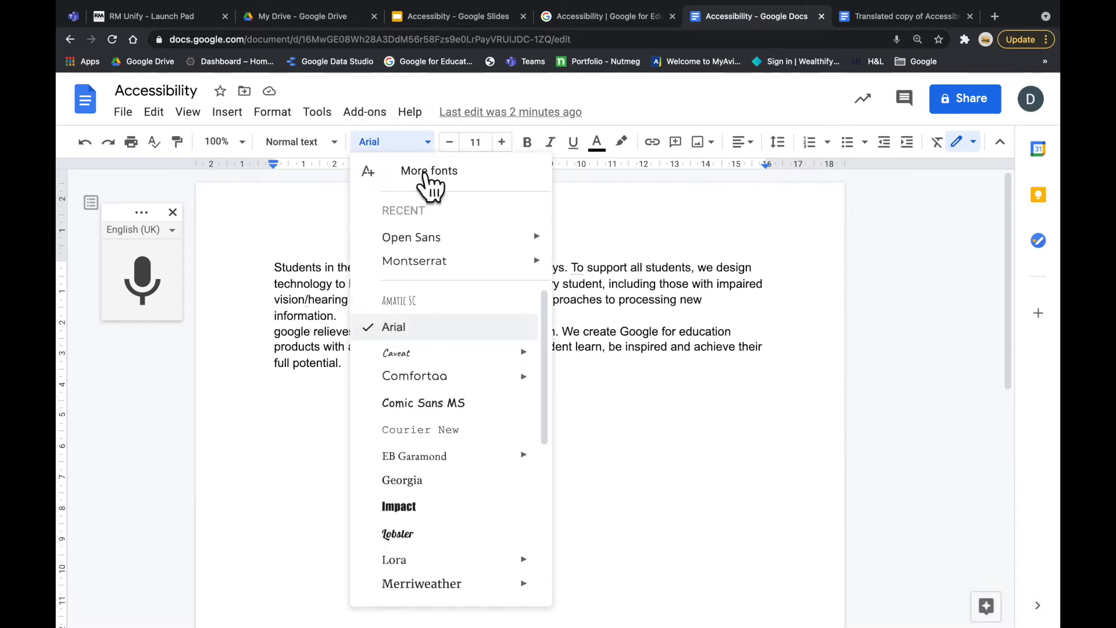
{"action": "left_click", "coordinate": [437, 184]}
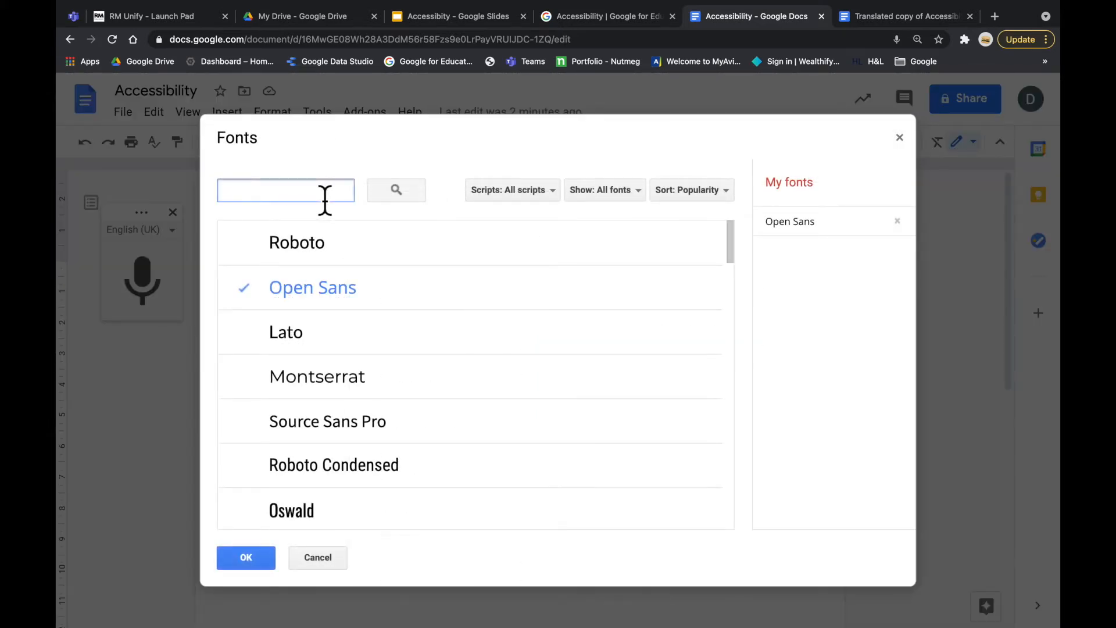
{"action": "type", "text": "lexe"}
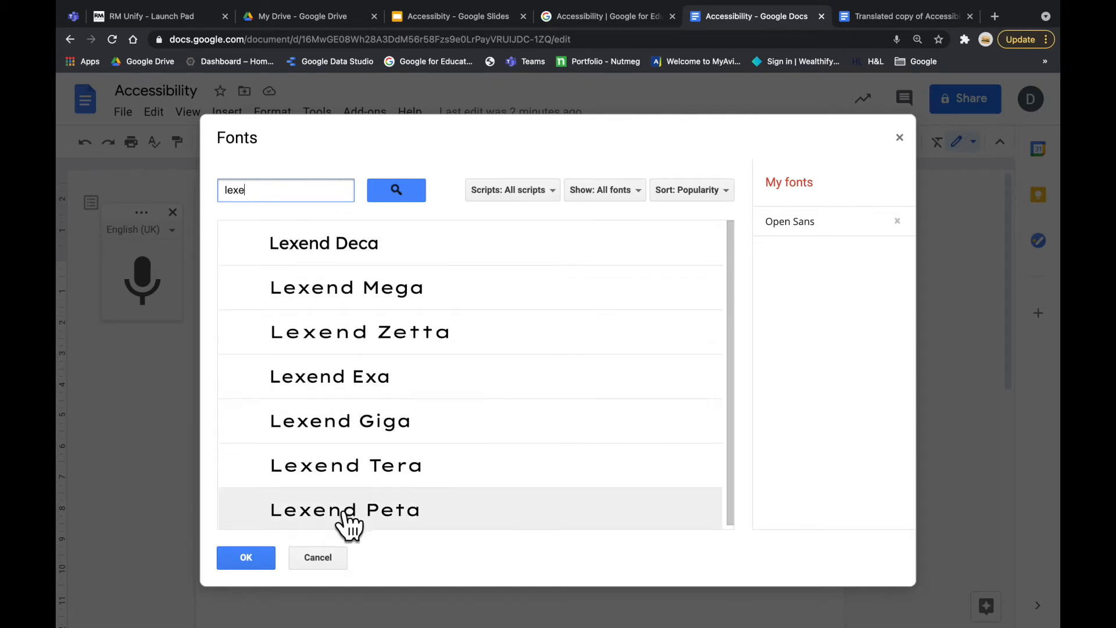
{"action": "left_click", "coordinate": [325, 243]}
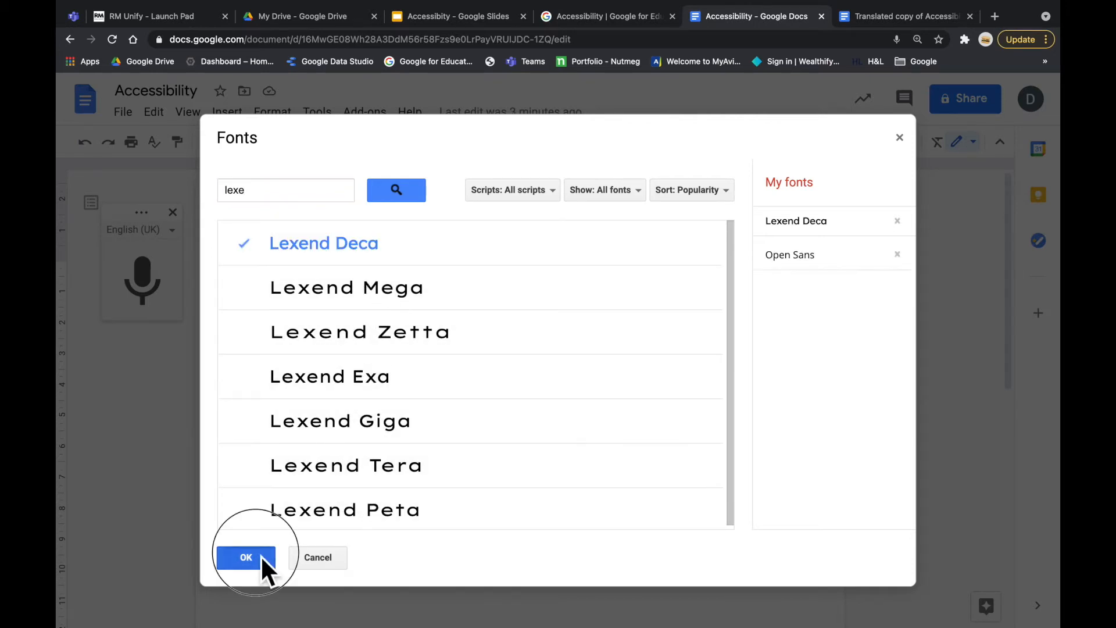
{"action": "left_click", "coordinate": [246, 557]}
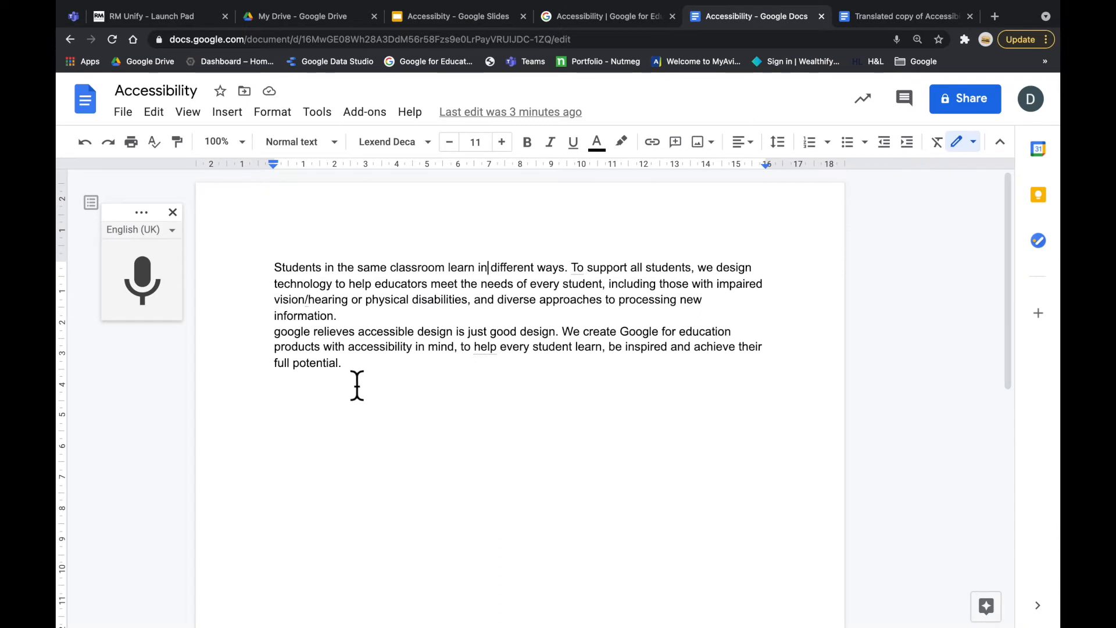
- Apply the Lexend Deca font to both paragraphs of the document
{"action": "left_click_drag", "start_coordinate": [361, 381], "coordinate": [273, 279]}
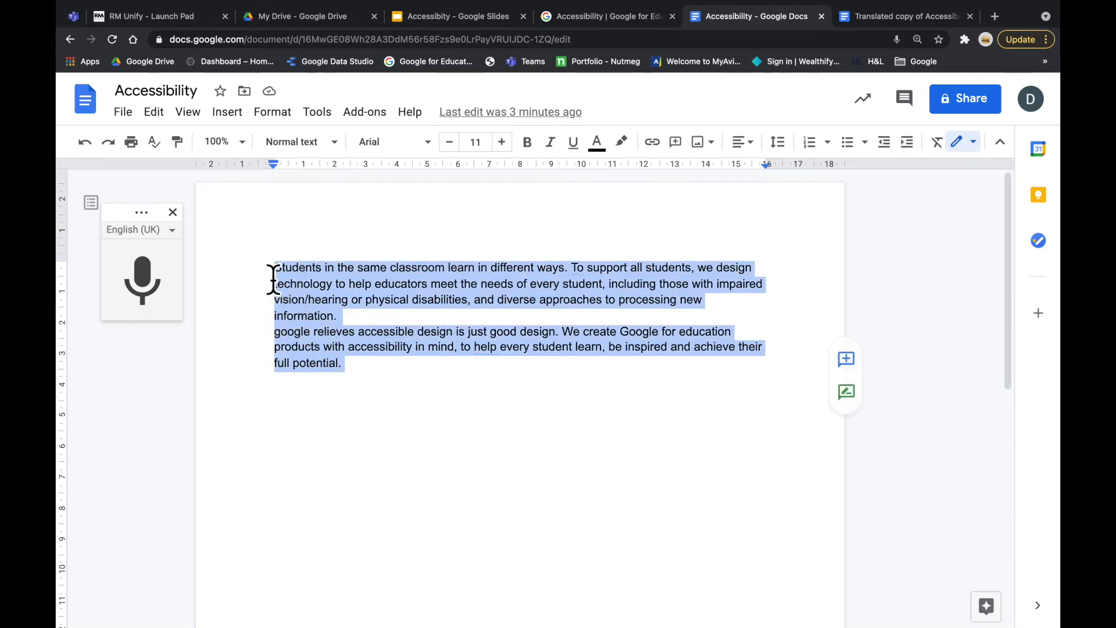
{"action": "left_click", "coordinate": [394, 142]}
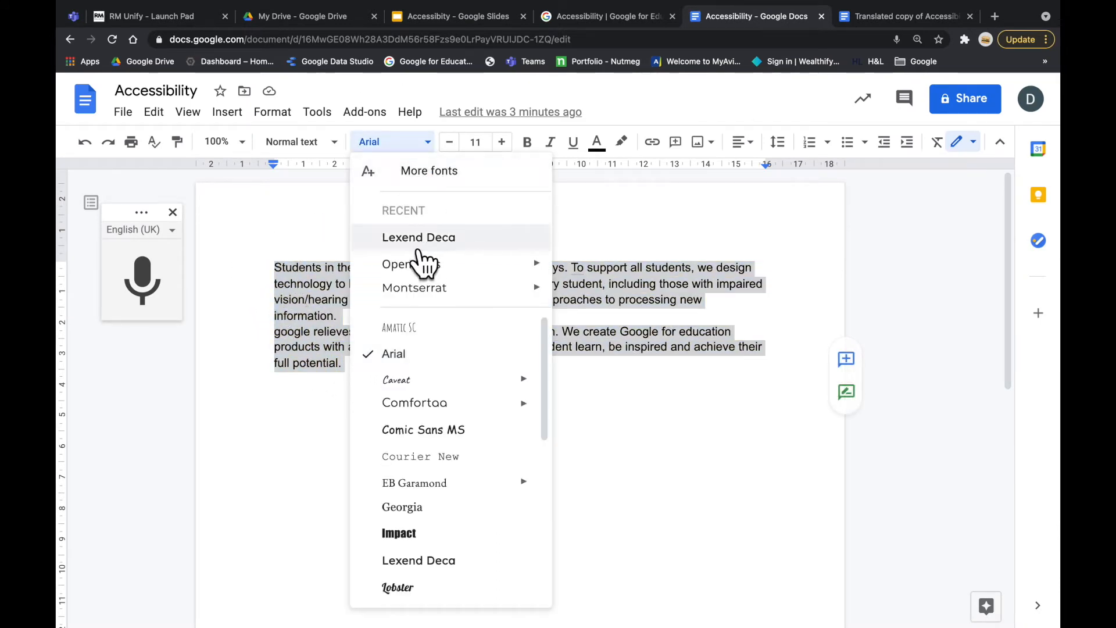
{"action": "left_click", "coordinate": [482, 247]}
{"action": "left_click", "coordinate": [583, 396]}
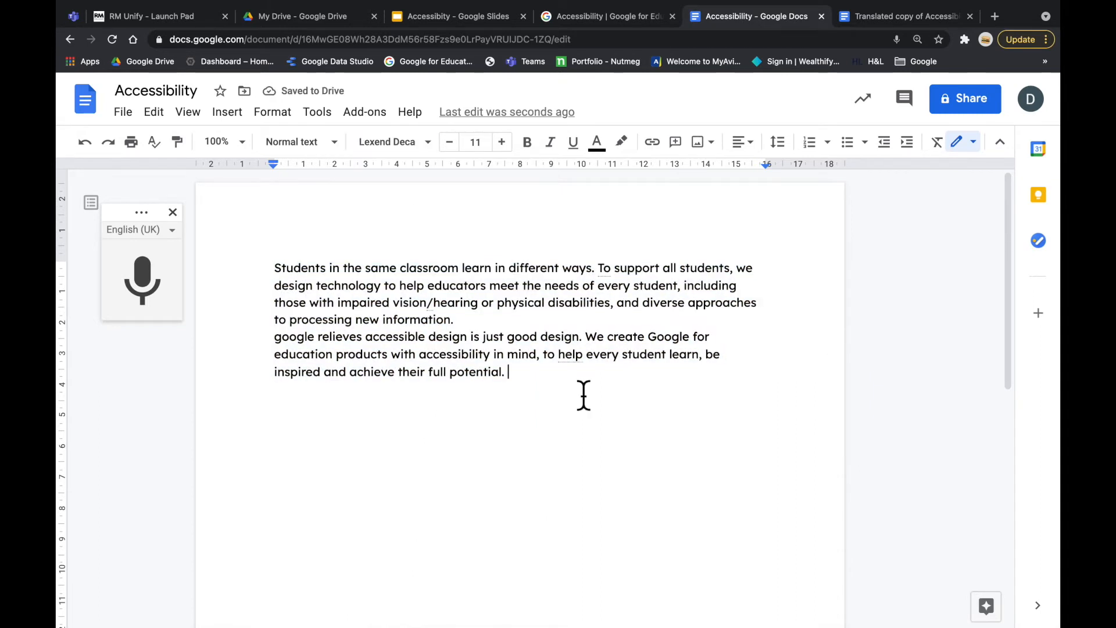
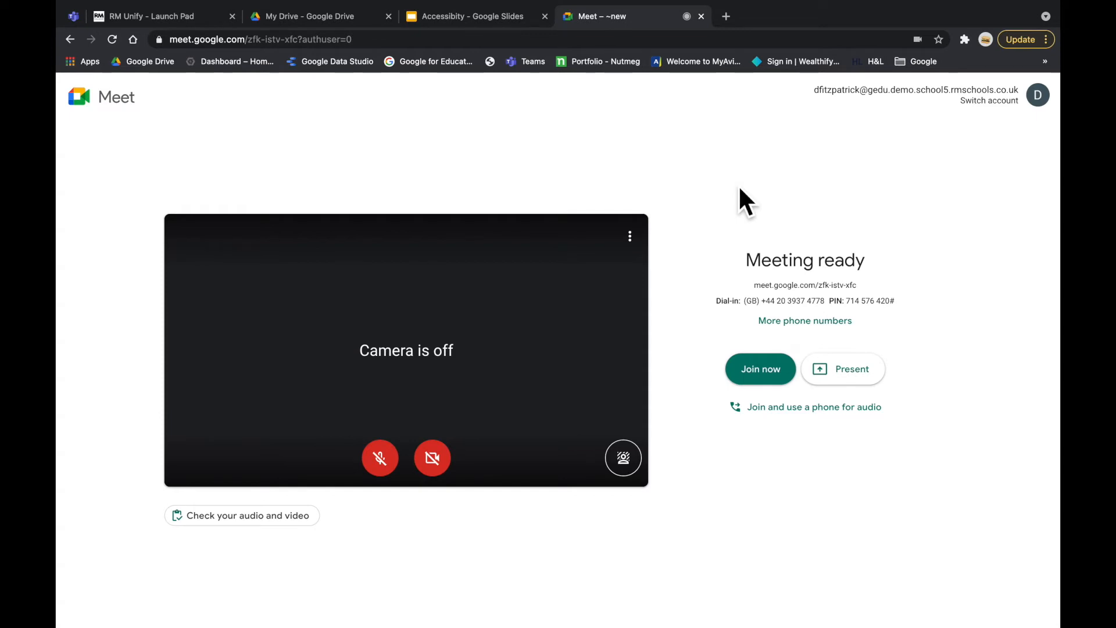
- Join the Google Meet meeting and turn on English captions
{"action": "left_click", "coordinate": [778, 367]}
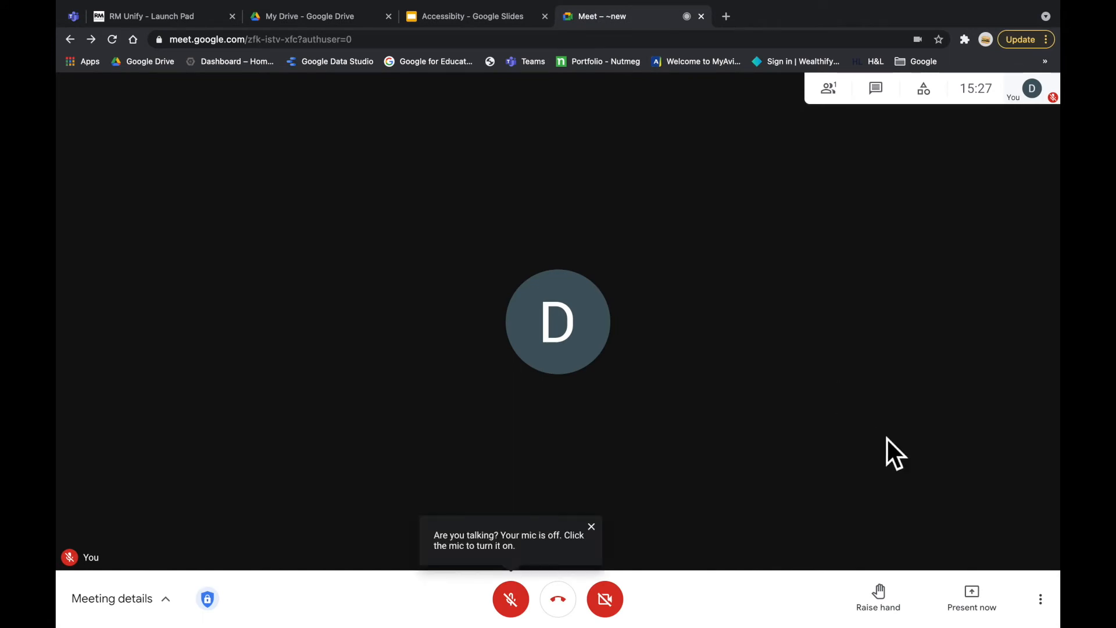
{"action": "left_click", "coordinate": [1041, 599]}
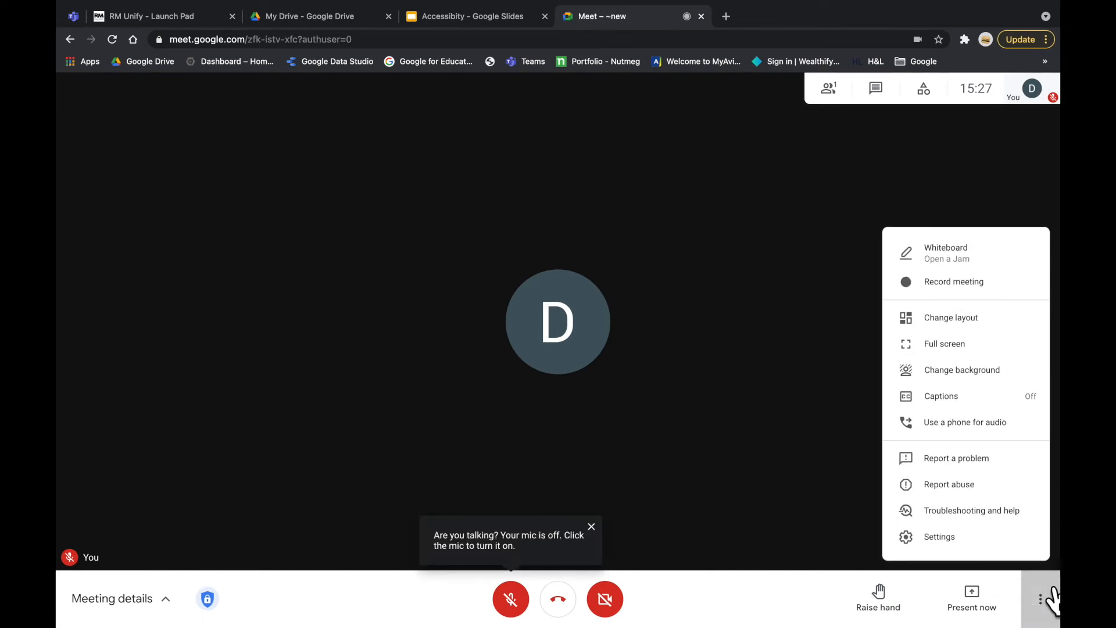
{"action": "left_click", "coordinate": [988, 401]}
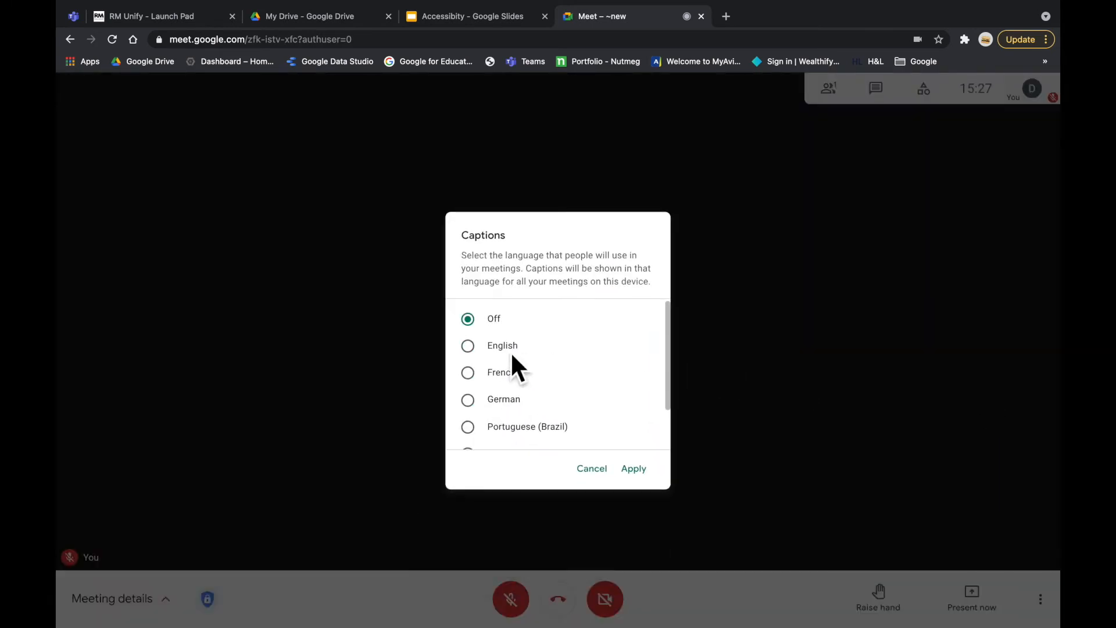
{"action": "left_click", "coordinate": [475, 351]}
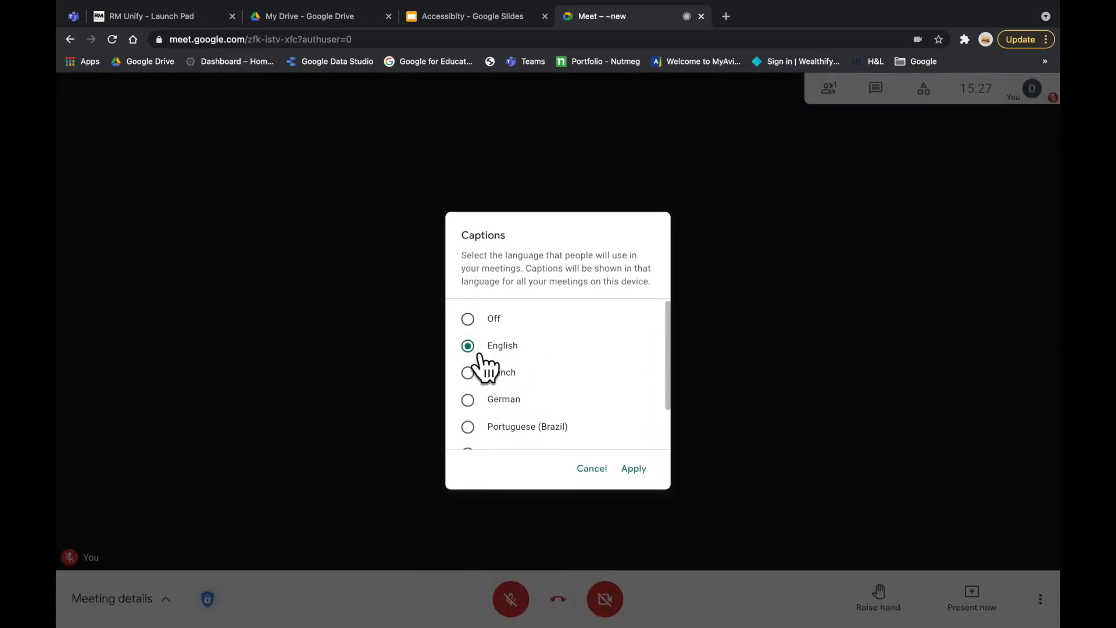
{"action": "left_click", "coordinate": [643, 468]}
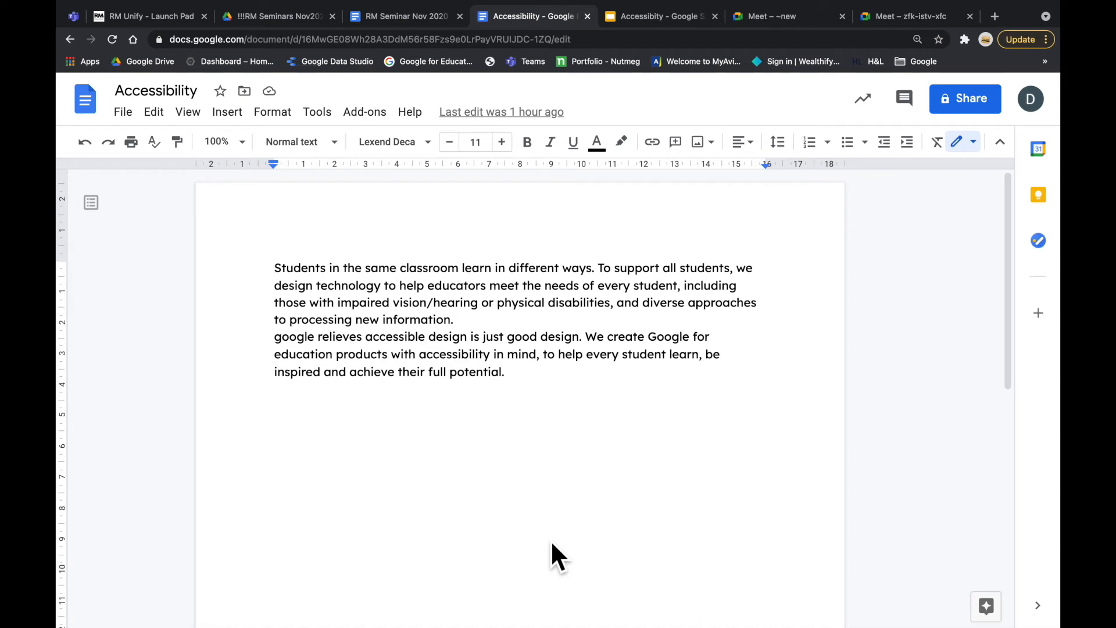
- Enlarge the Accessibility document page to 150% browser zoom and reduce it again
{"action": "double_click", "coordinate": [552, 544]}
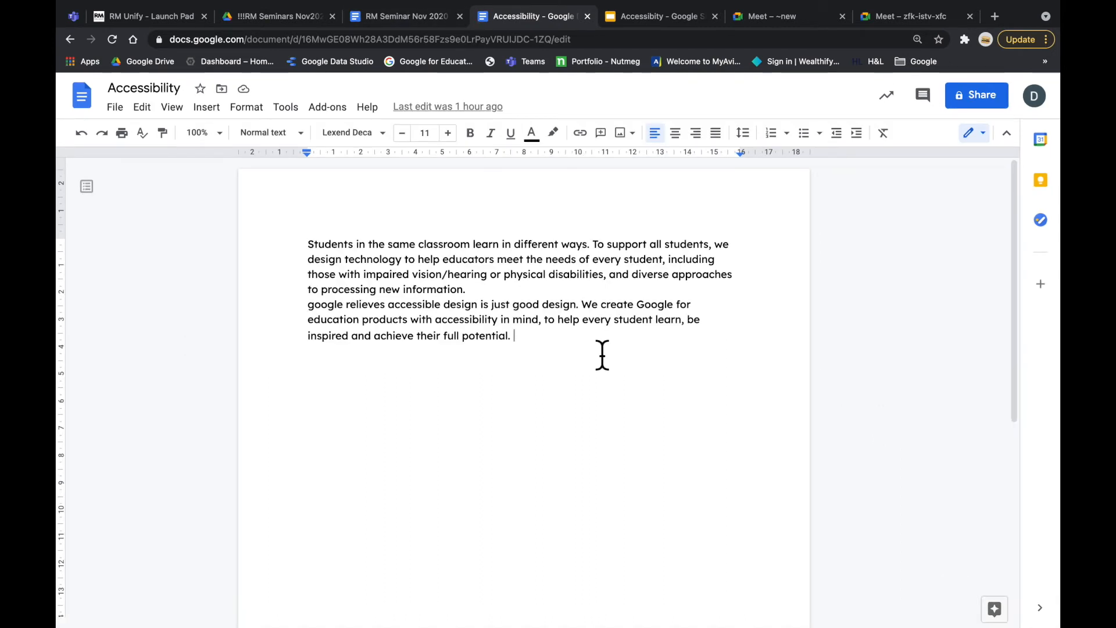
{"action": "key", "text": "ctrl+plus"}
{"action": "key", "text": "ctrl+plus"}
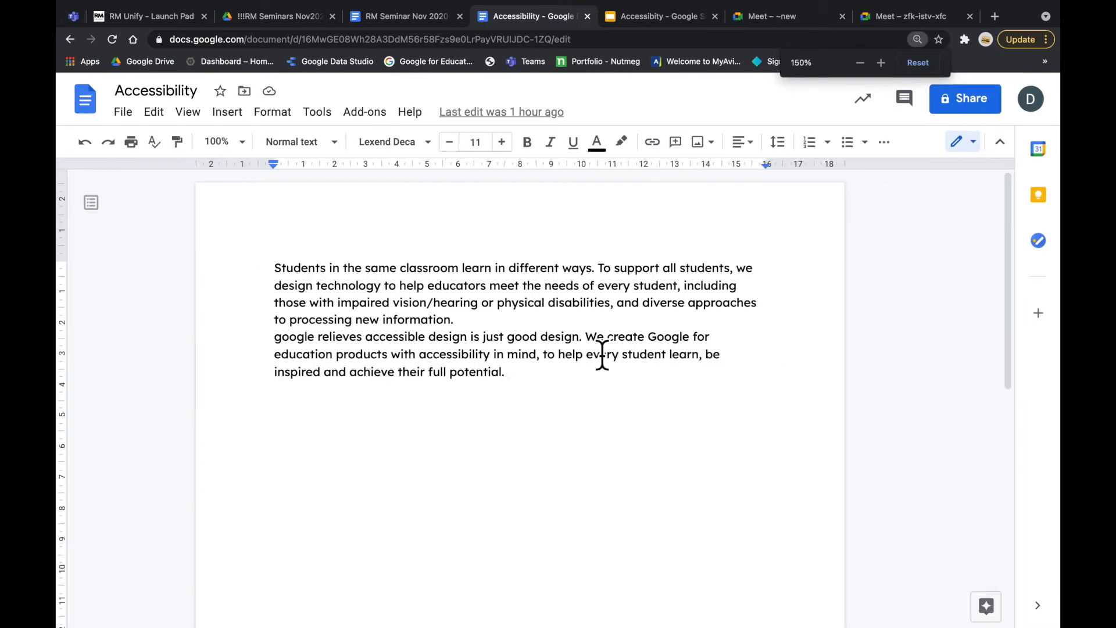
{"action": "key", "text": "ctrl+minus"}
{"action": "key", "text": "ctrl+minus"}
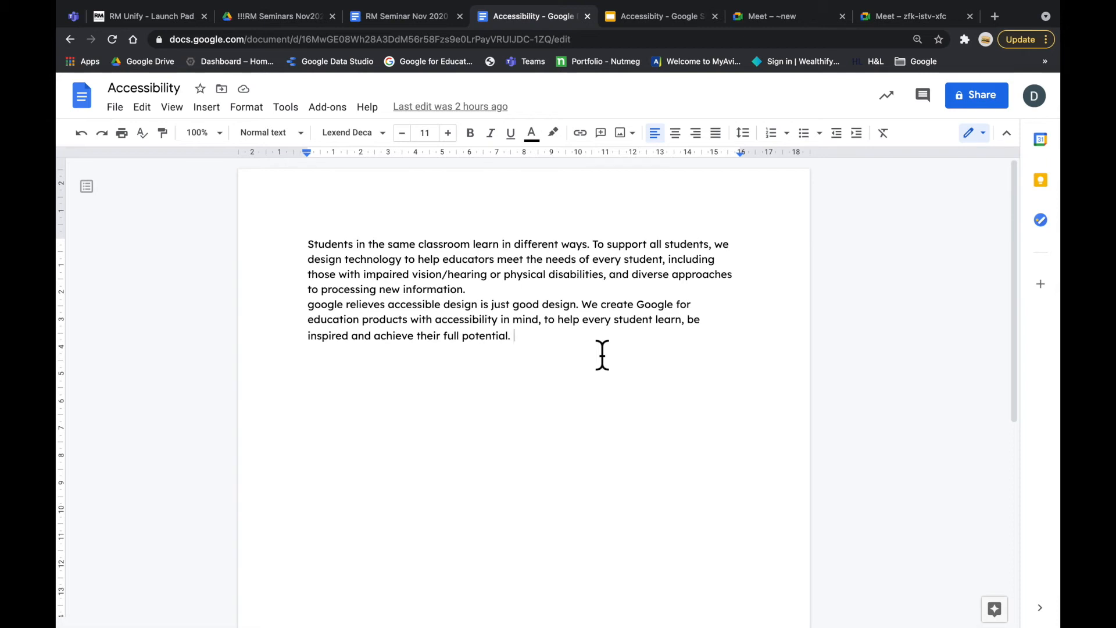
- Justify both paragraphs of the document and return them to left alignment
{"action": "left_click_drag", "start_coordinate": [603, 355], "coordinate": [247, 229]}
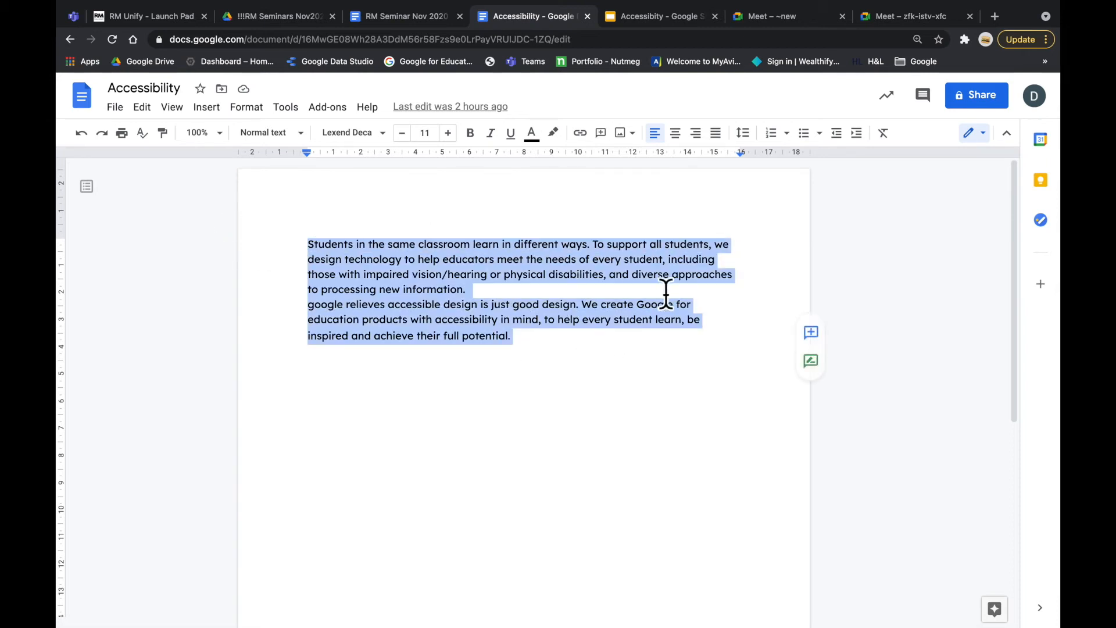
{"action": "key", "text": "ctrl+shift+j"}
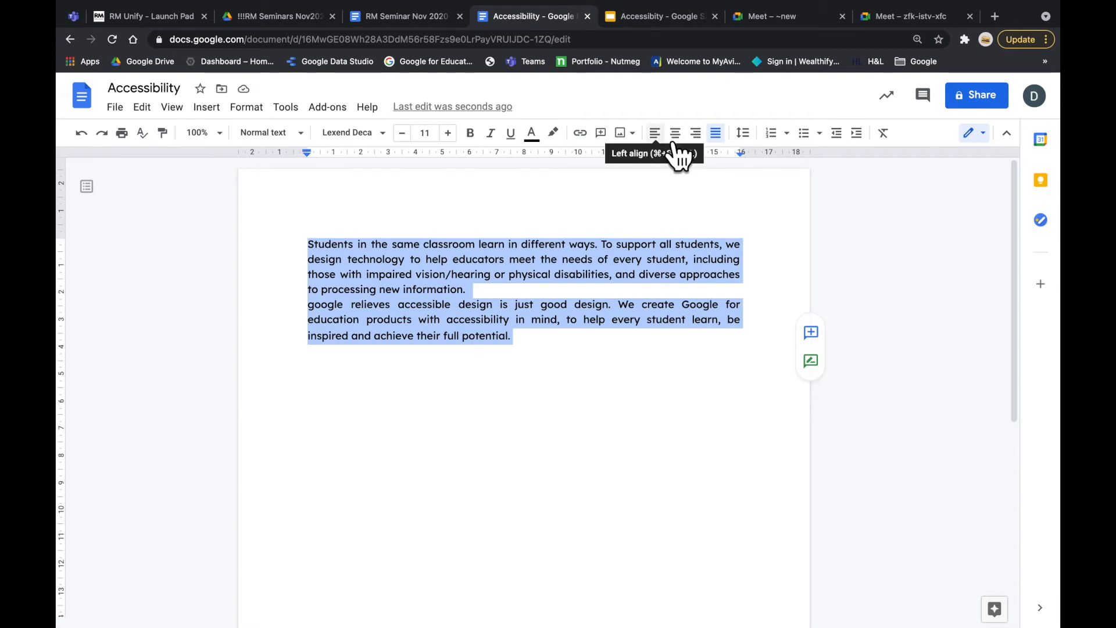
{"action": "left_click", "coordinate": [655, 133]}
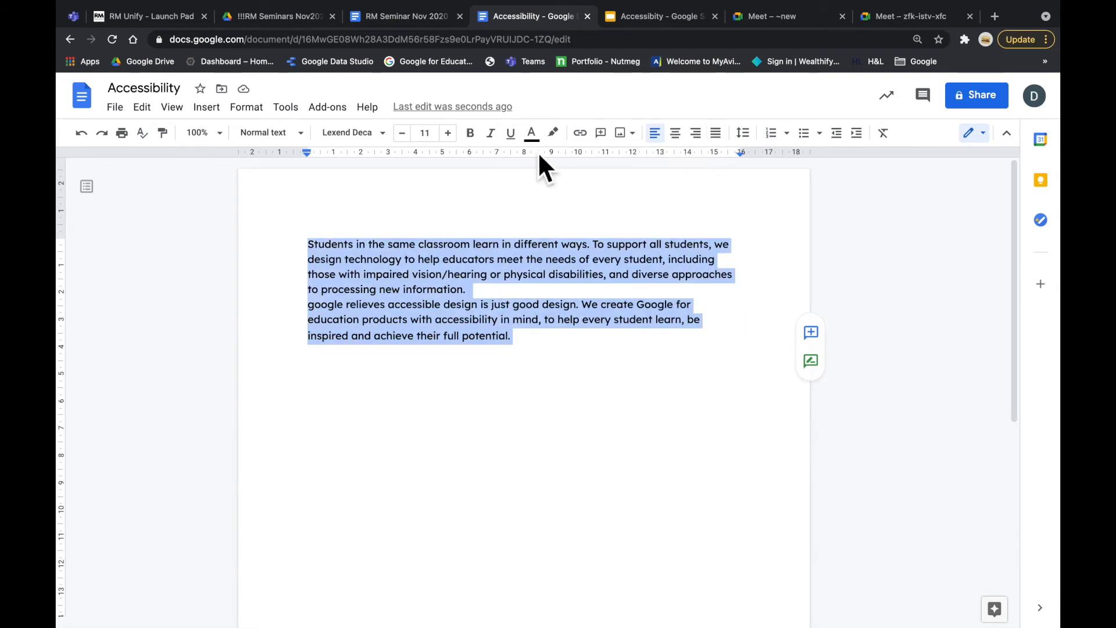
- Increase the font size of both paragraphs to 15
{"action": "left_click", "coordinate": [448, 133]}
{"action": "left_click", "coordinate": [448, 132]}
{"action": "left_click", "coordinate": [448, 132]}
{"action": "left_click", "coordinate": [448, 132]}
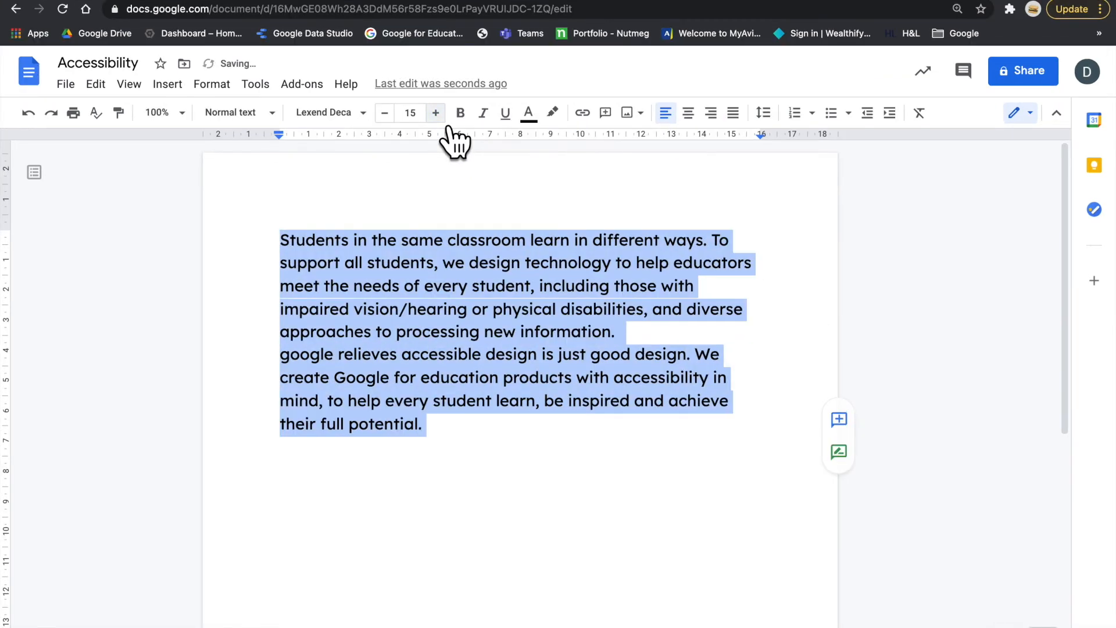
{"action": "key", "text": "Right"}
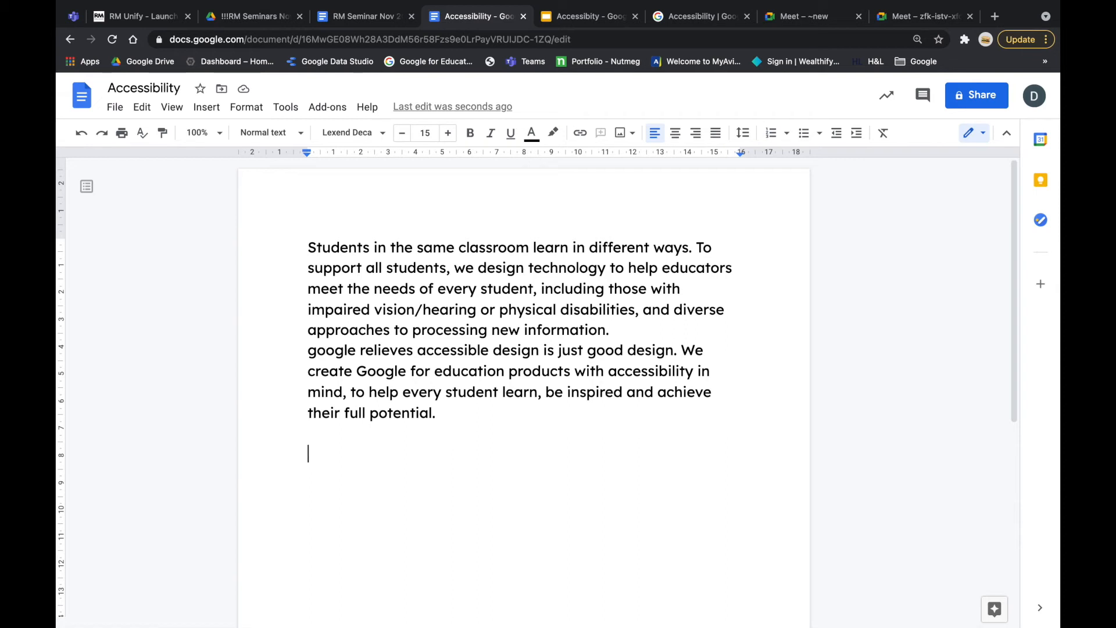
{"action": "type", "text": "https://edu.google.com/intl/en_uk/why-google/accessibility/"}
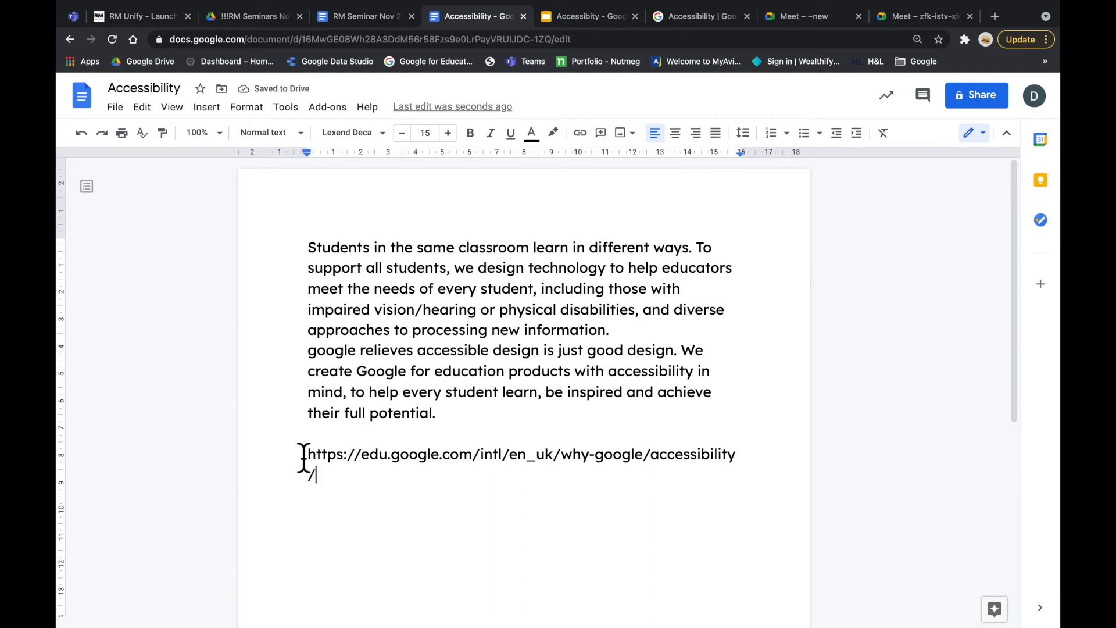
{"action": "left_click_drag", "start_coordinate": [317, 480], "coordinate": [303, 472]}
{"action": "key", "text": "ctrl+c"}
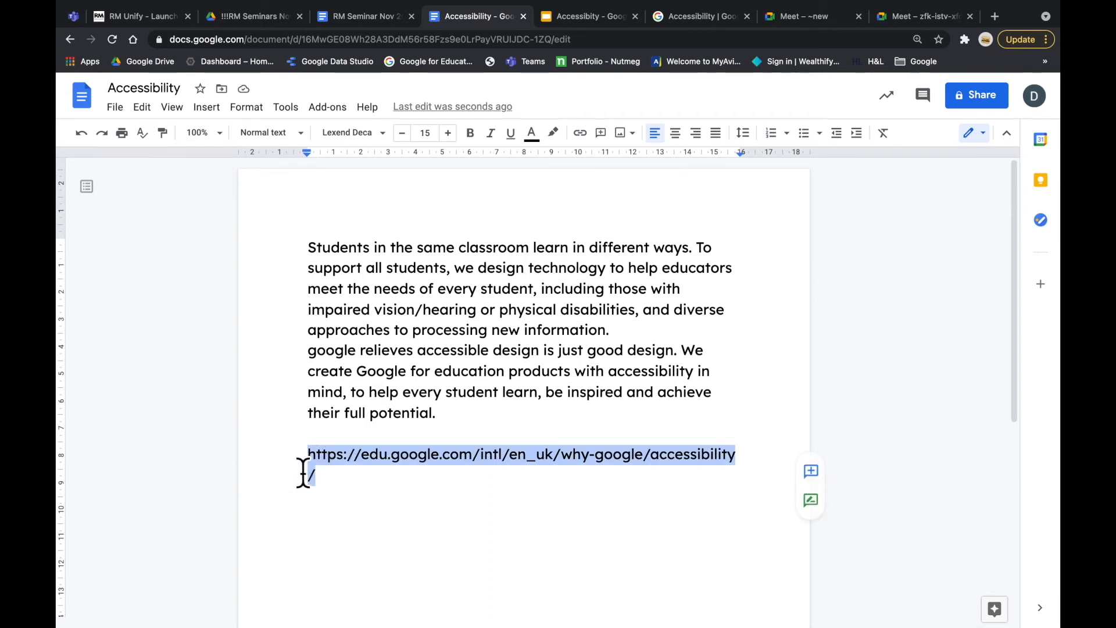
- Replace the web address with the text "Click here" and link that text to the copied address
{"action": "type", "text": "Click here"}
{"action": "left_click_drag", "start_coordinate": [377, 460], "coordinate": [309, 463]}
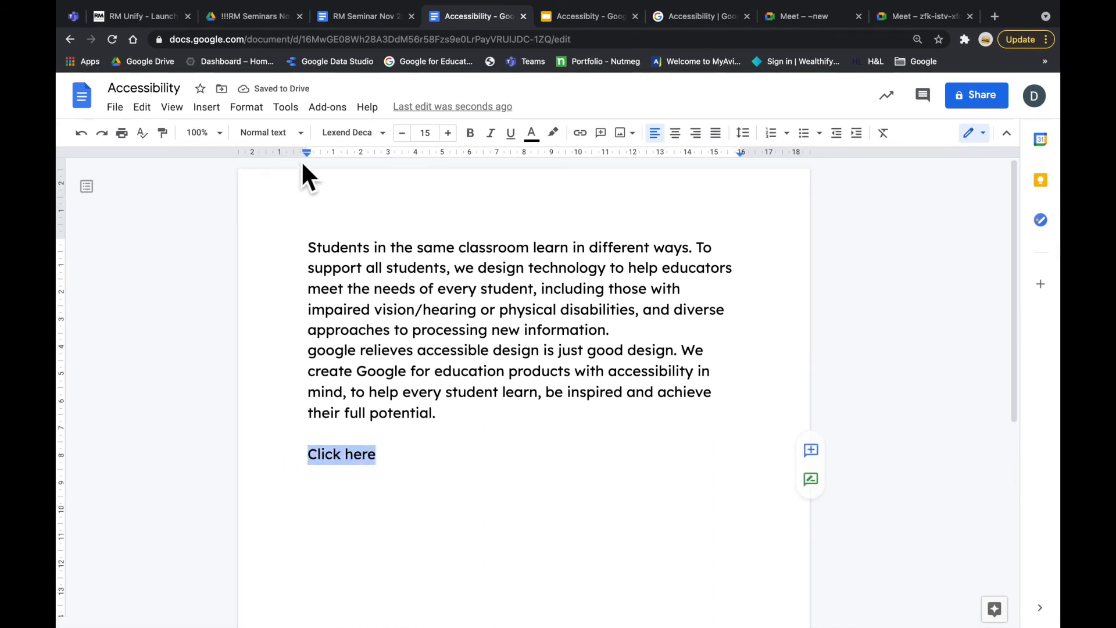
{"action": "left_click", "coordinate": [580, 133]}
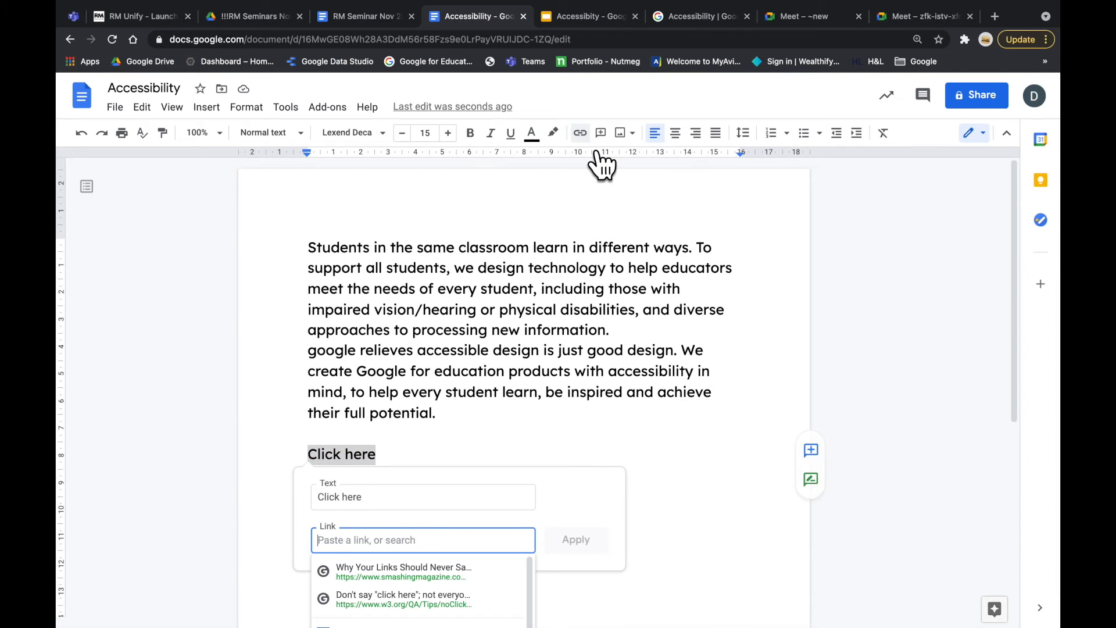
{"action": "key", "text": "ctrl+v"}
{"action": "left_click", "coordinate": [584, 544]}
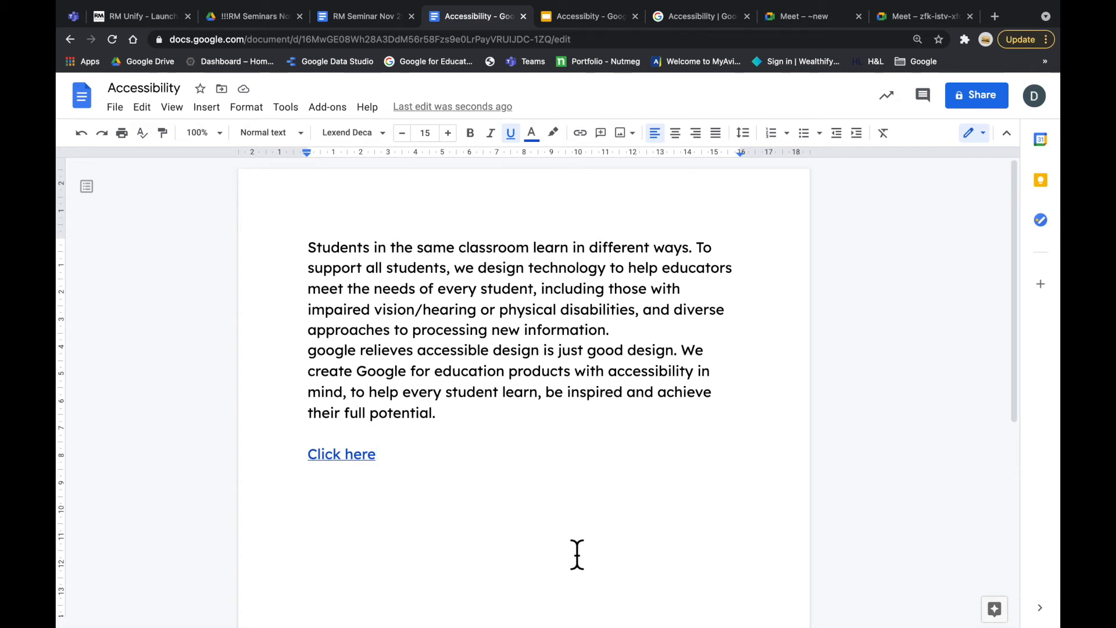
- Add the line "Google Accessibility website" below the "Click here" link, with its spelling corrected
{"action": "key", "text": "Return"}
{"action": "key", "text": "Return"}
{"action": "type", "text": "Google A"}
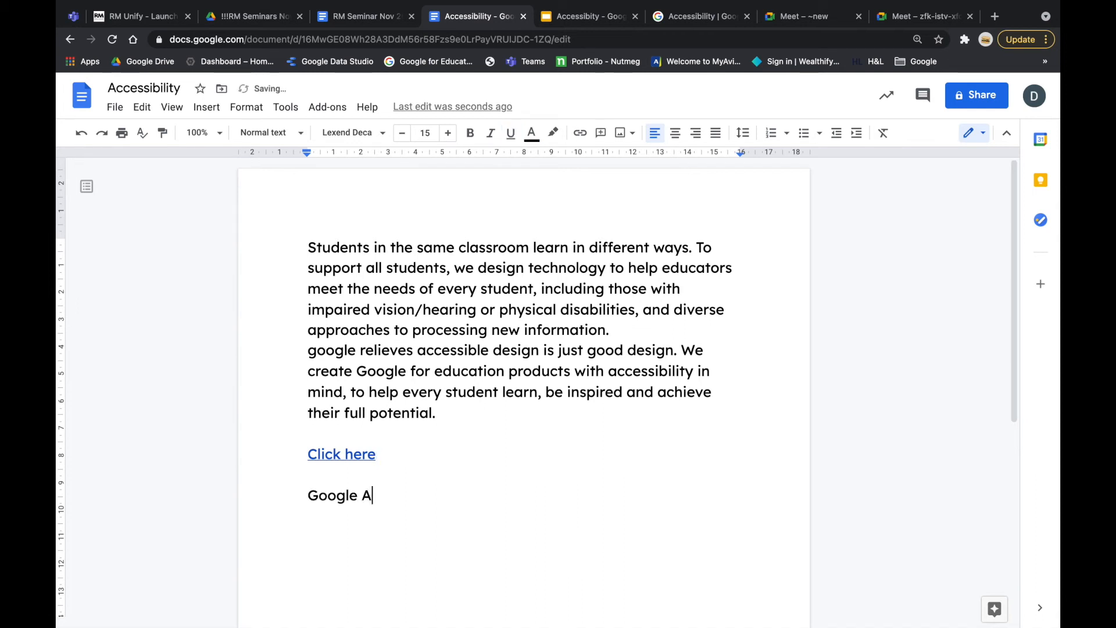
{"action": "type", "text": "ccessability web site"}
{"action": "right_click", "coordinate": [419, 497]}
{"action": "left_click", "coordinate": [467, 385]}
{"action": "left_click", "coordinate": [485, 496]}
{"action": "key", "text": "BackSpace"}
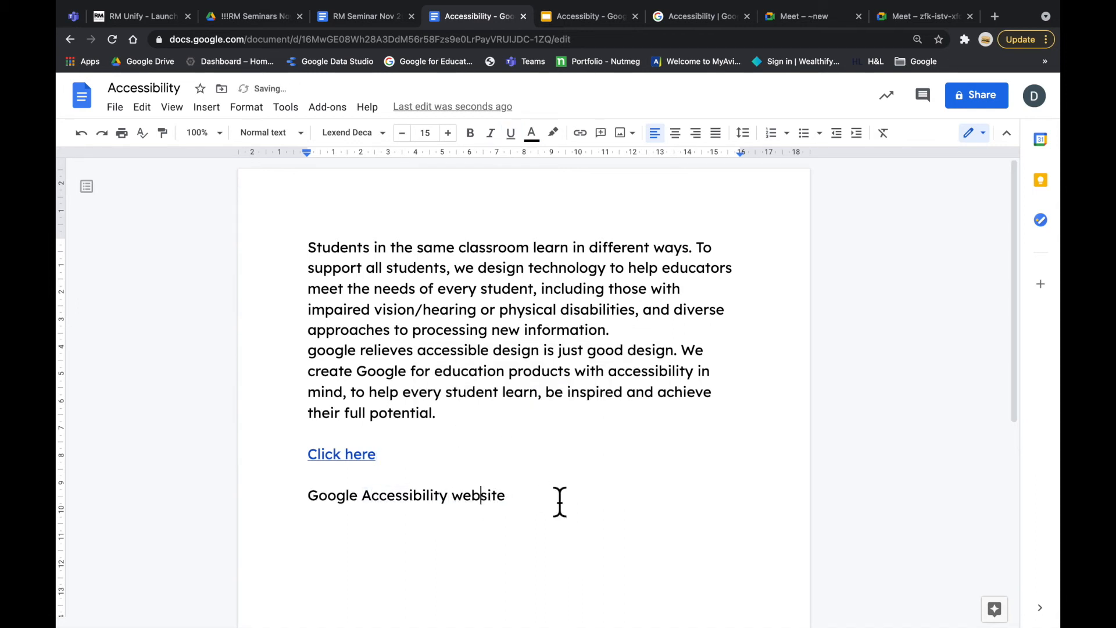
- Link the text "Google Accessibility website" to the copied web address
{"action": "left_click_drag", "start_coordinate": [306, 495], "coordinate": [511, 507]}
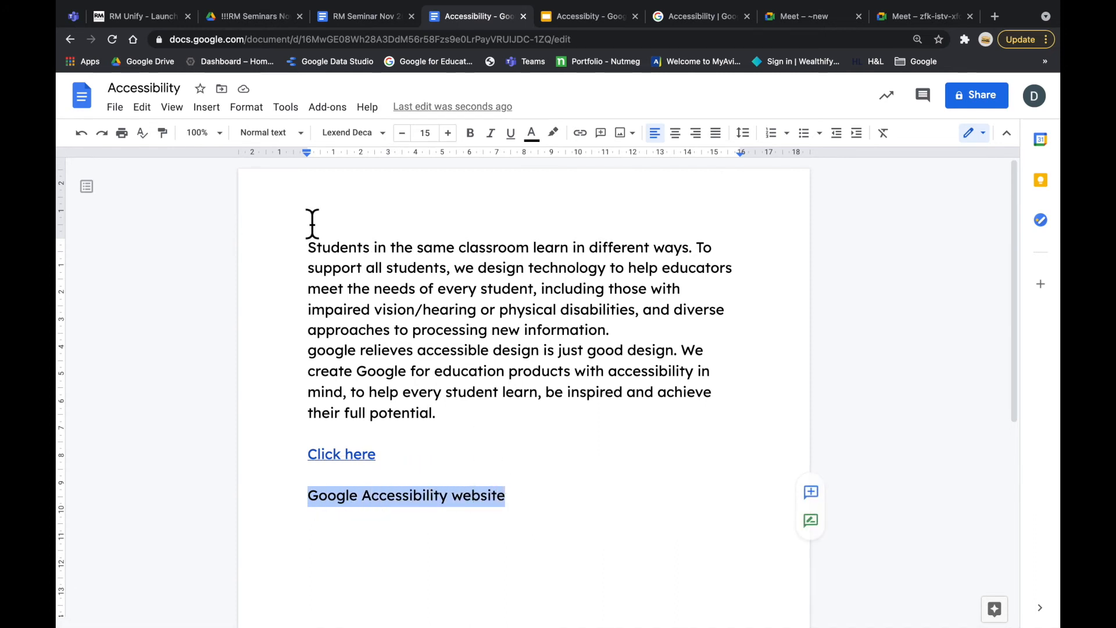
{"action": "key", "text": "super+k"}
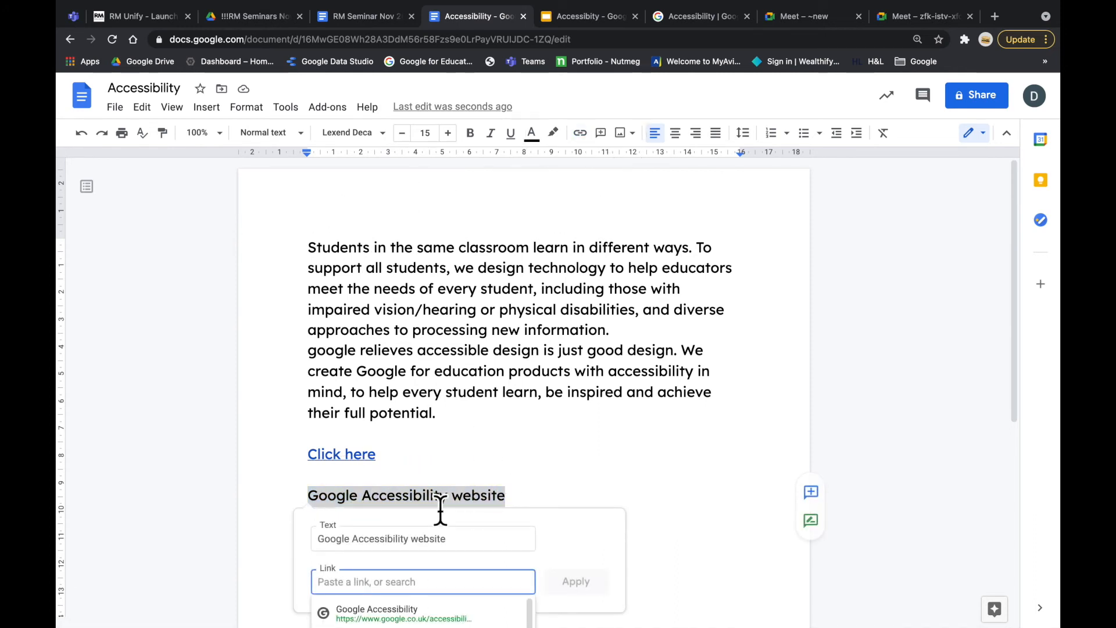
{"action": "key", "text": "super+v"}
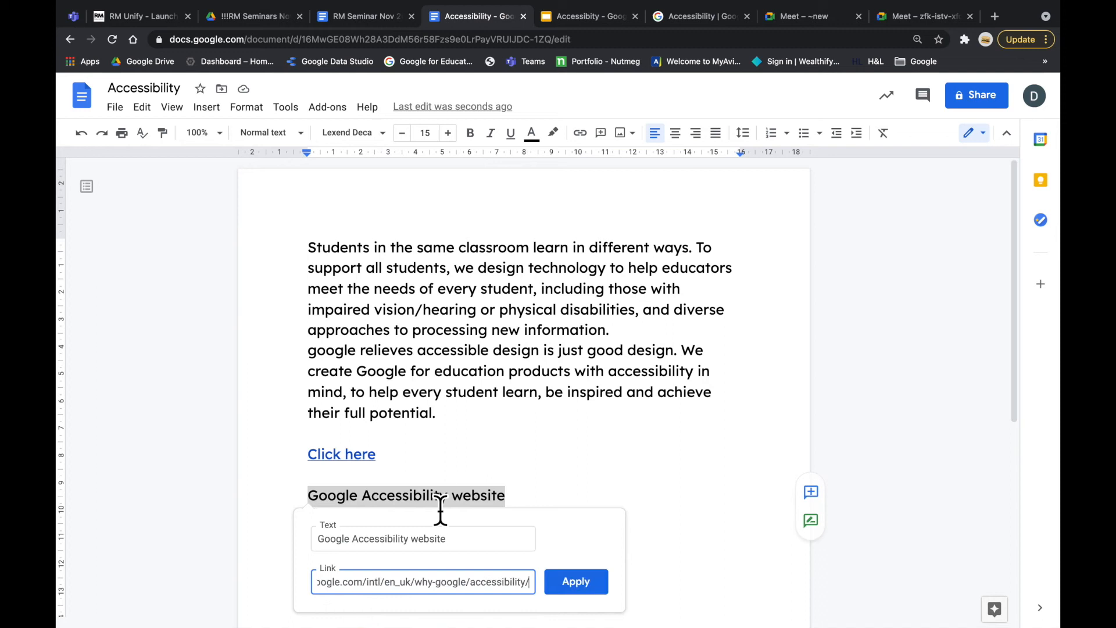
{"action": "left_click", "coordinate": [575, 583]}
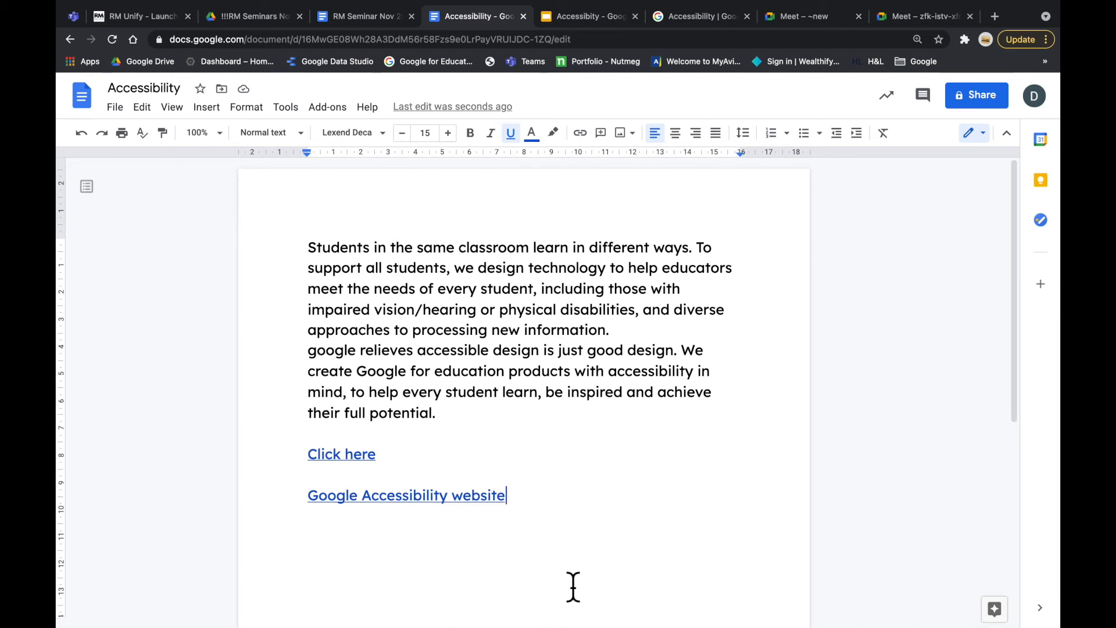
- On a new line below the links, search the web for "accessability" images and select the accessibility word cloud for insertion
{"action": "key", "text": "Return"}
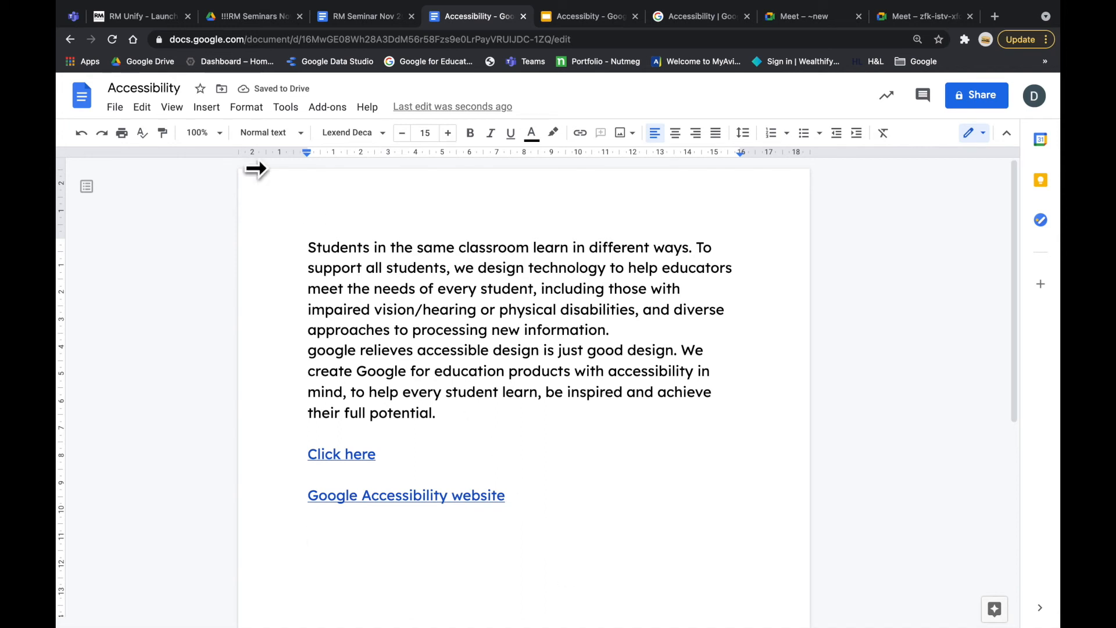
{"action": "left_click", "coordinate": [206, 107]}
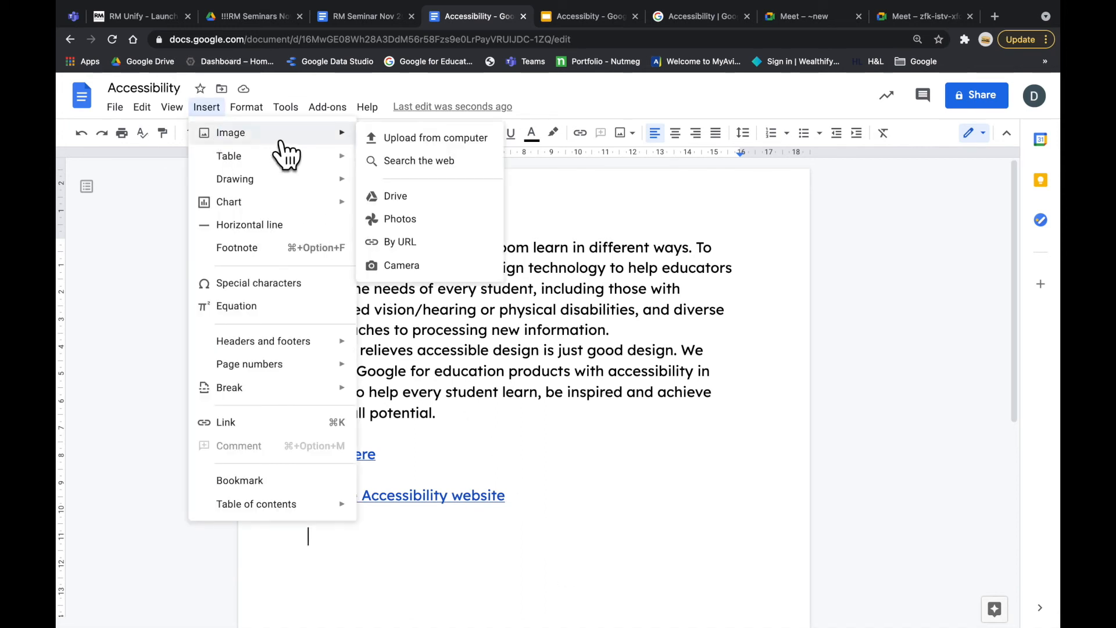
{"action": "mouse_move", "coordinate": [312, 128]}
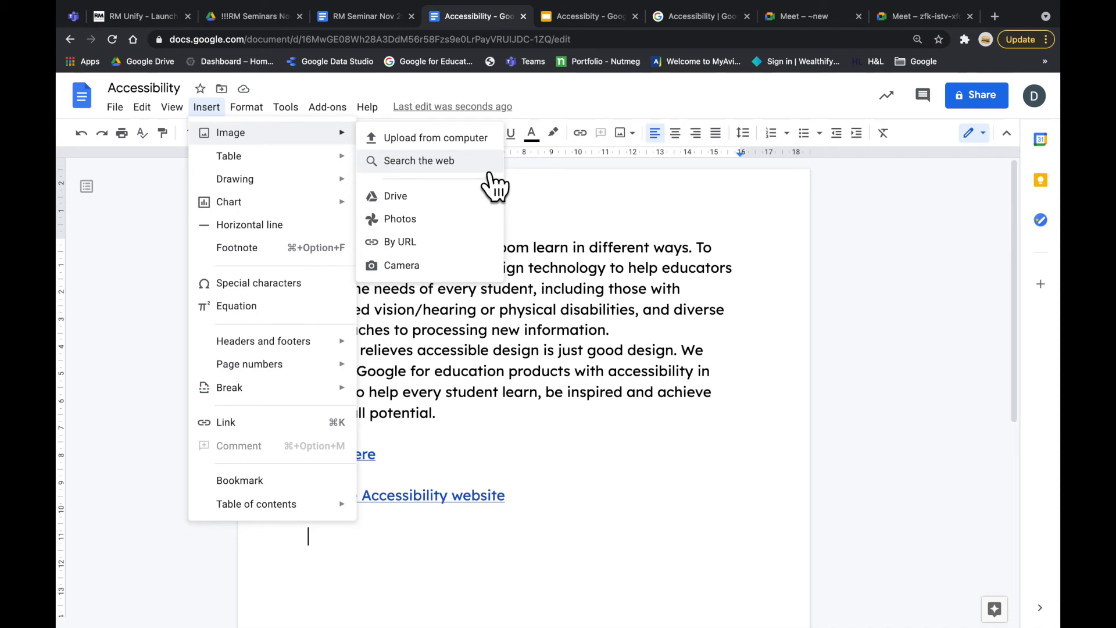
{"action": "left_click", "coordinate": [487, 168]}
{"action": "type", "text": "accessability"}
{"action": "key", "text": "Return"}
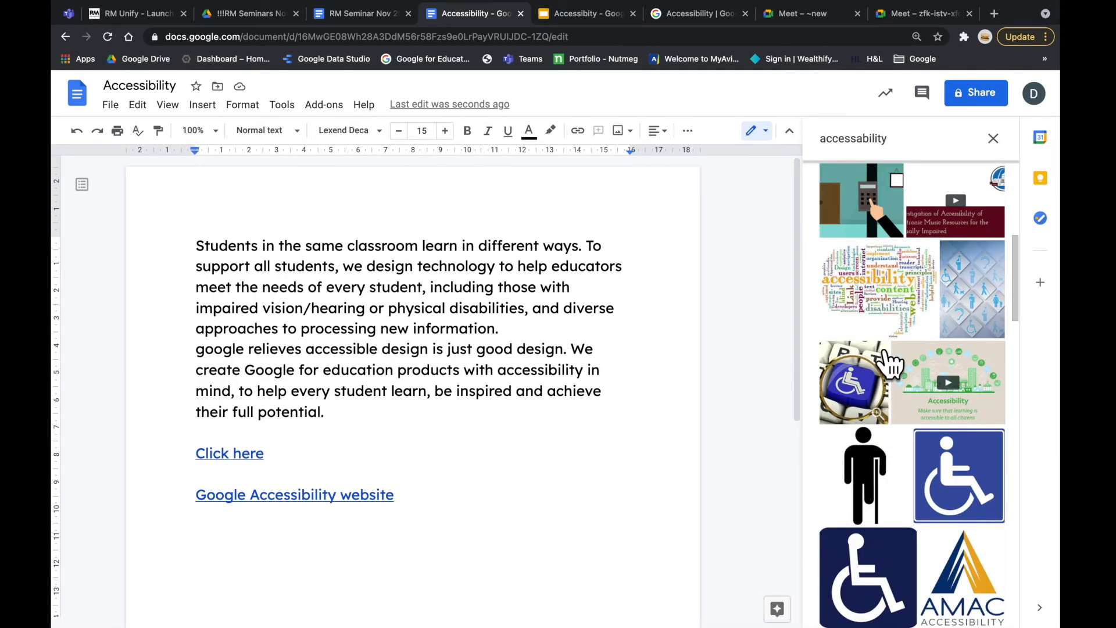
{"action": "left_click", "coordinate": [900, 324]}
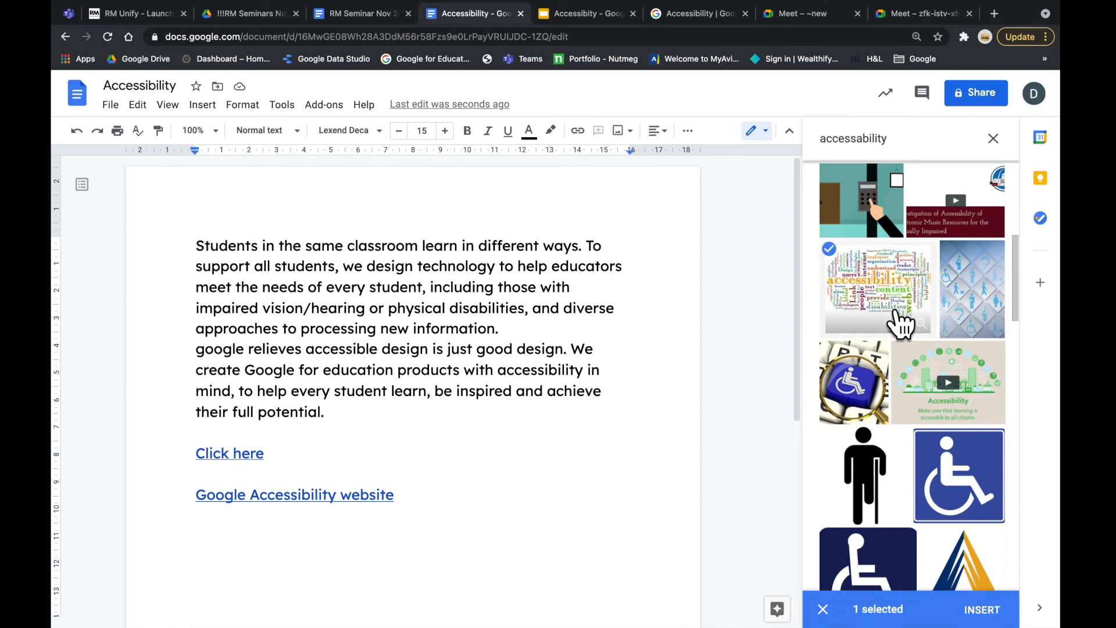